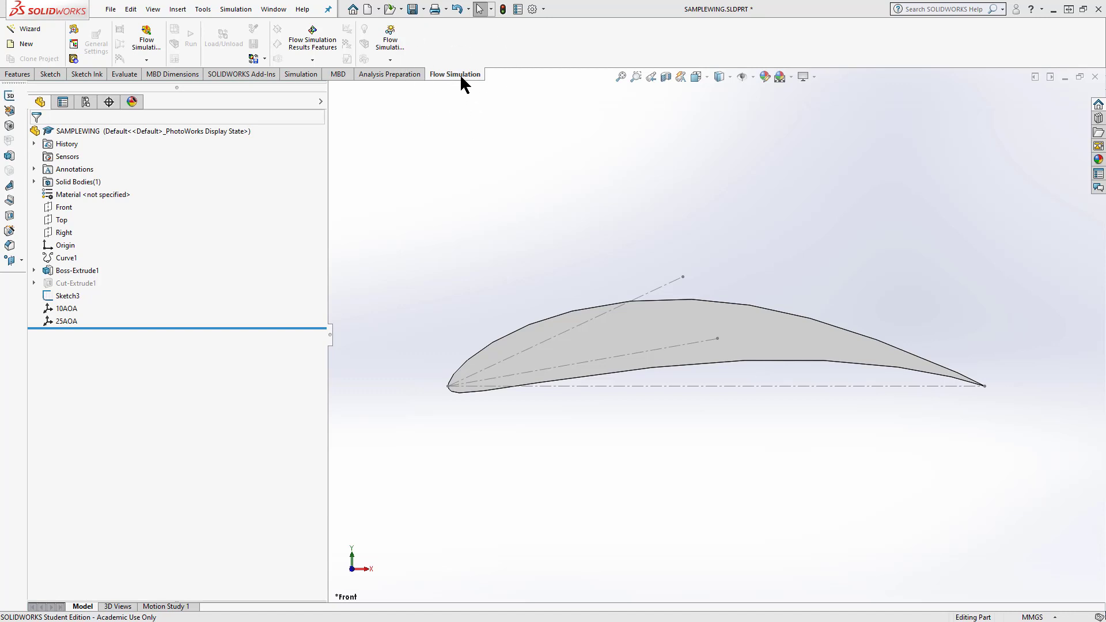
- Start a new flow simulation project with the wizard, naming it 10AOA and adding the comment "10AOA 50 MPH"
{"action": "left_click", "coordinate": [37, 34]}
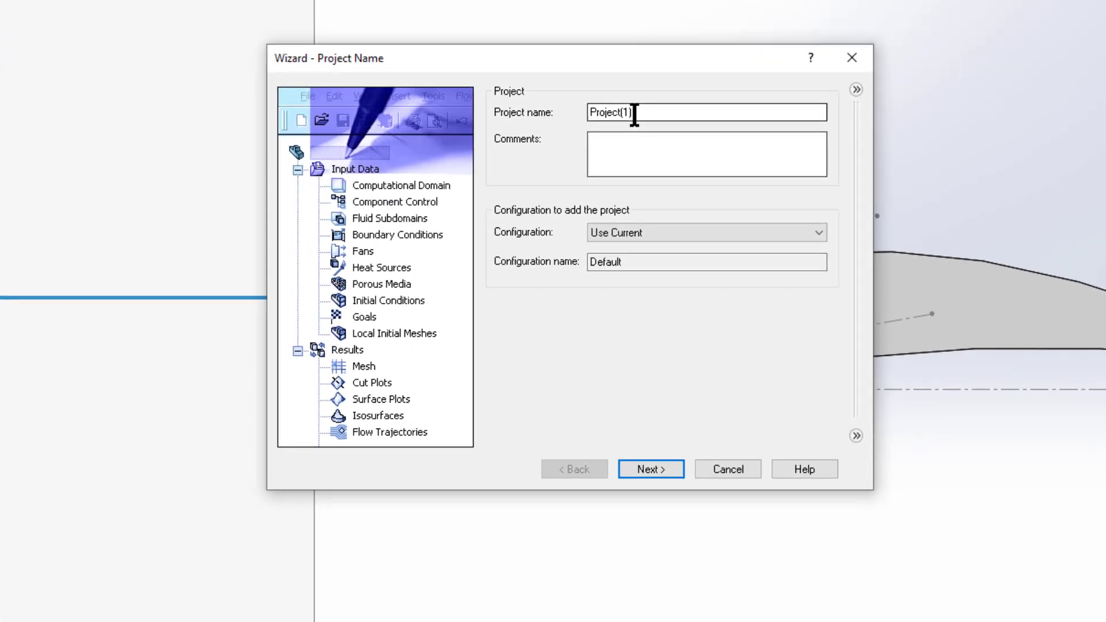
{"action": "double_click", "coordinate": [610, 111]}
{"action": "type", "text": "10"}
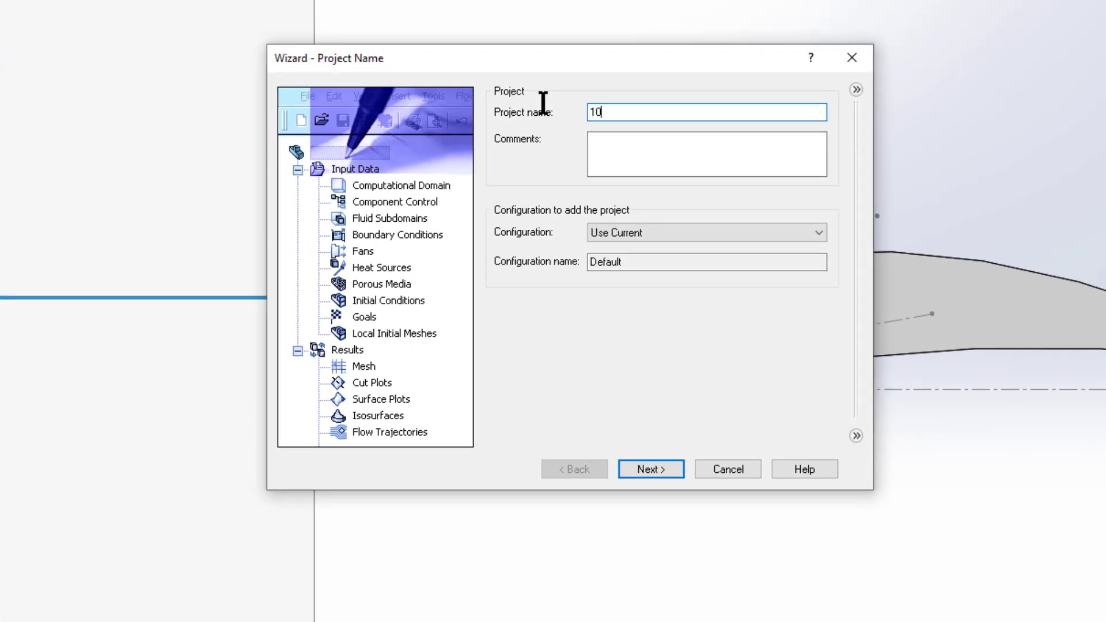
{"action": "type", "text": "A0A"}
{"action": "left_click", "coordinate": [602, 134]}
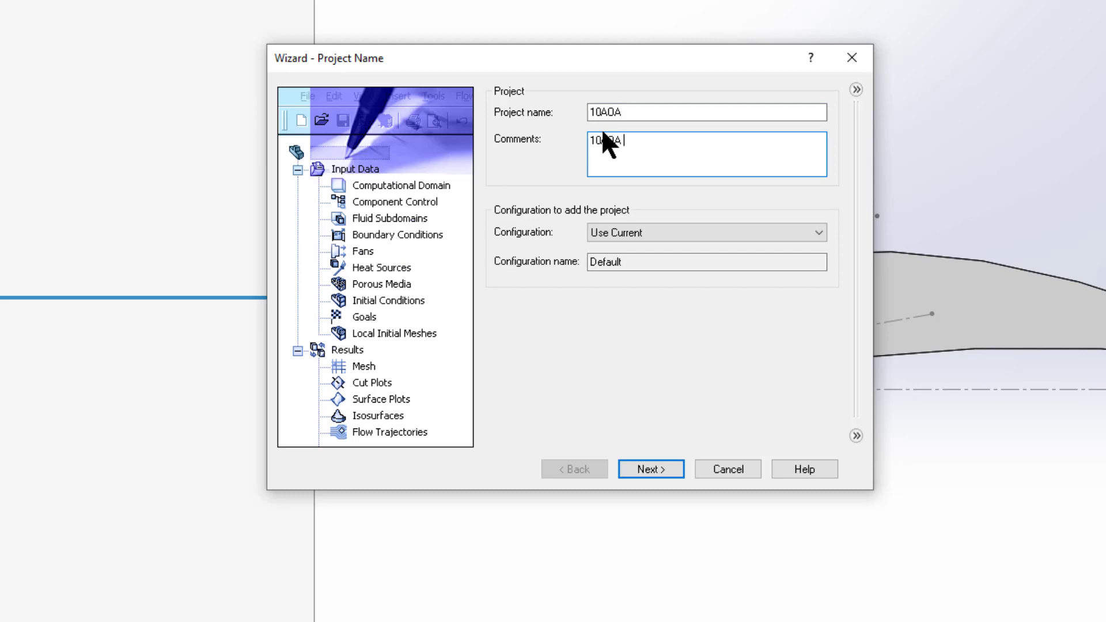
{"action": "type", "text": "10A0A 50 MPH"}
{"action": "left_click", "coordinate": [649, 455]}
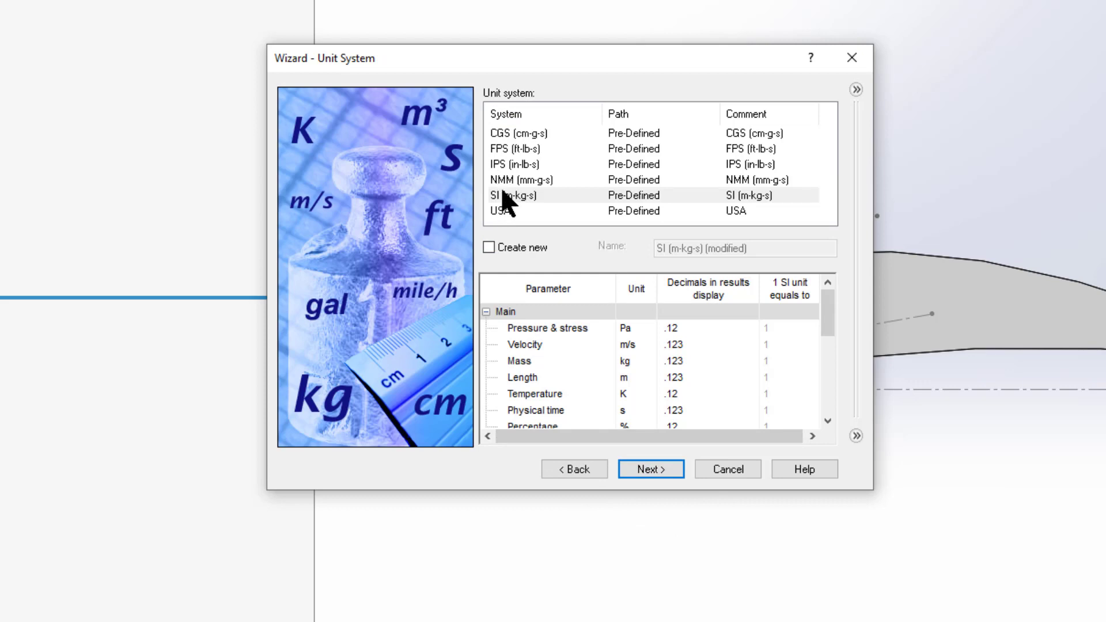
- Choose the SI (m-kg-s) unit system and set the analysis type to External
{"action": "left_click", "coordinate": [502, 194]}
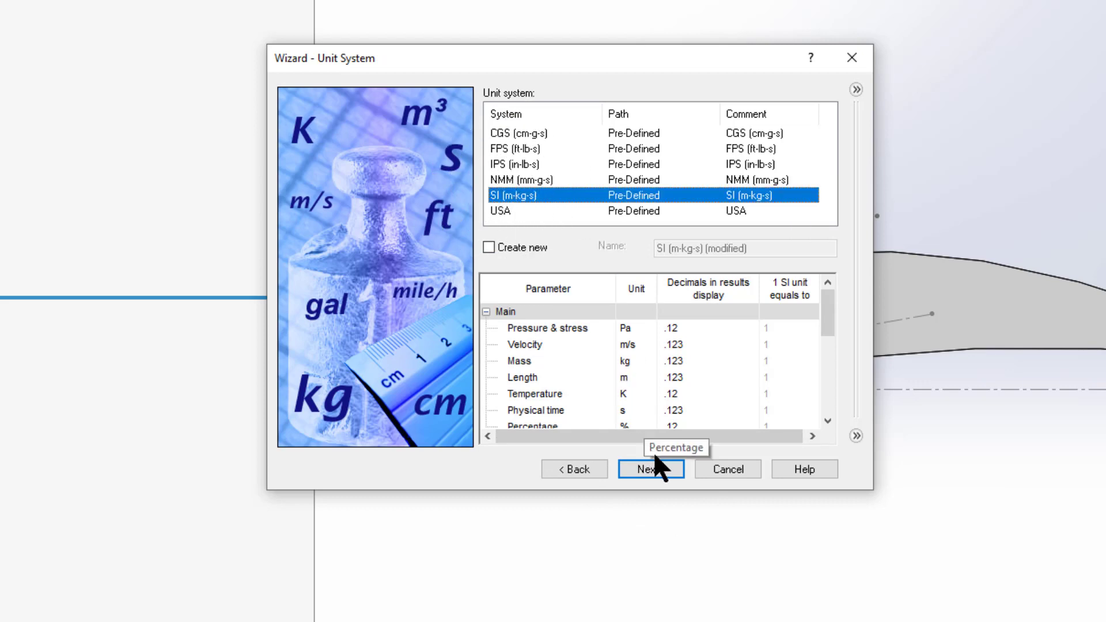
{"action": "left_click", "coordinate": [654, 469]}
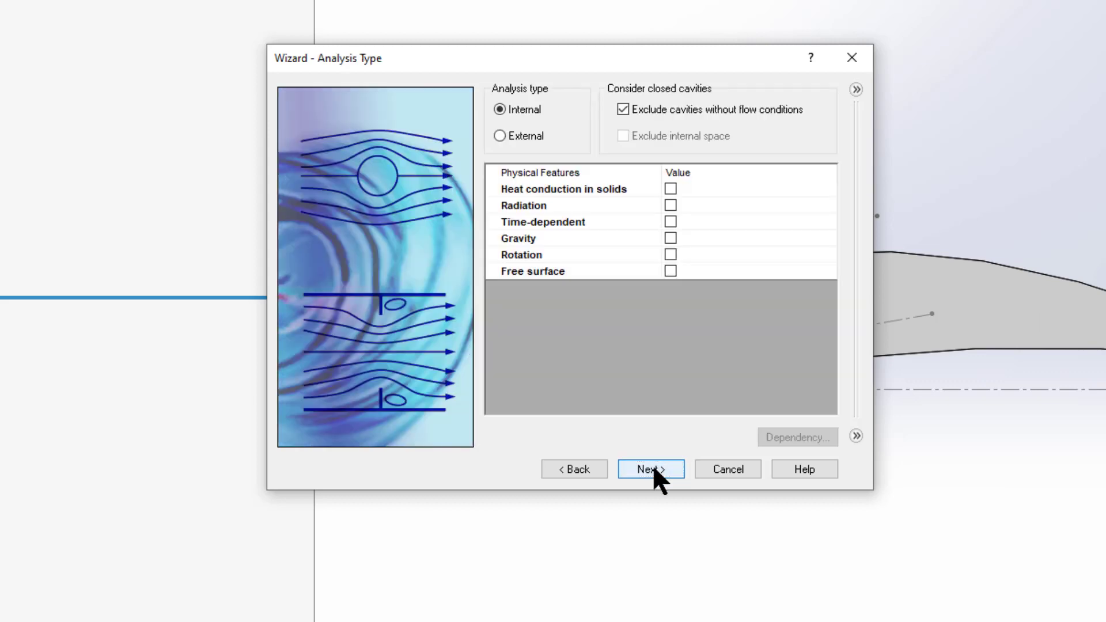
{"action": "left_click", "coordinate": [508, 111]}
{"action": "left_click", "coordinate": [499, 137]}
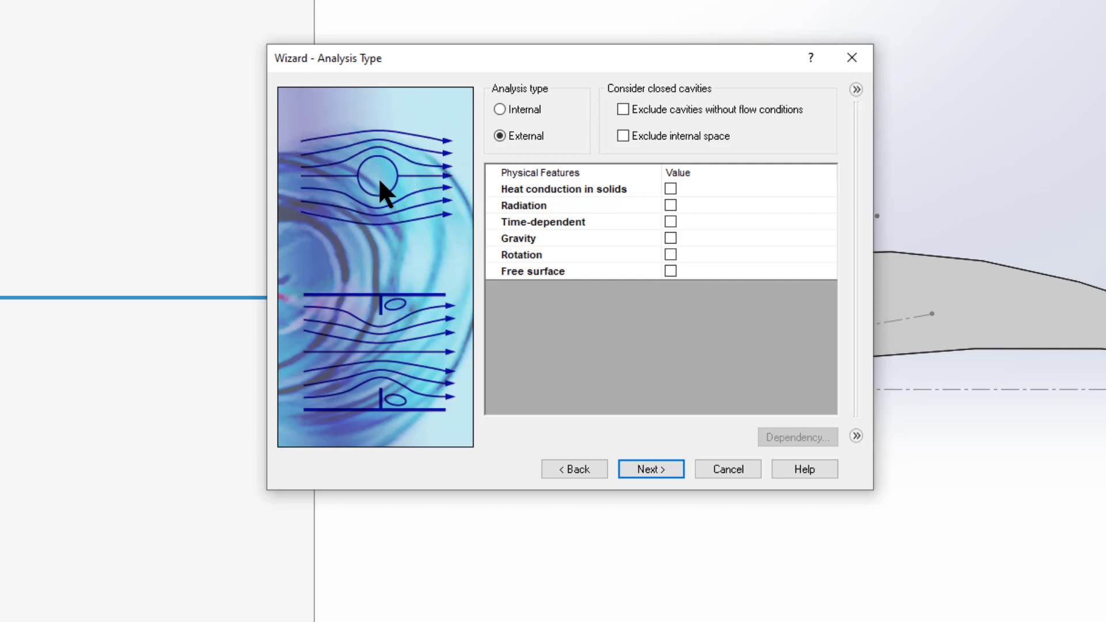
{"action": "left_click", "coordinate": [648, 468]}
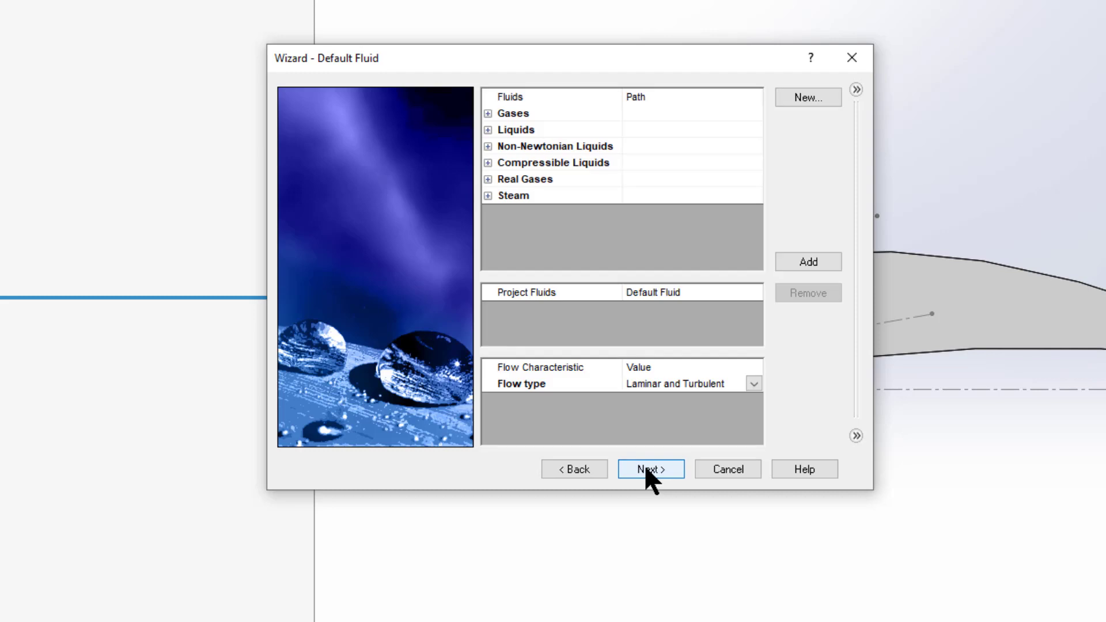
- Add the pre-defined gas Air as the project's default fluid and accept the default wall conditions
{"action": "left_click", "coordinate": [488, 114]}
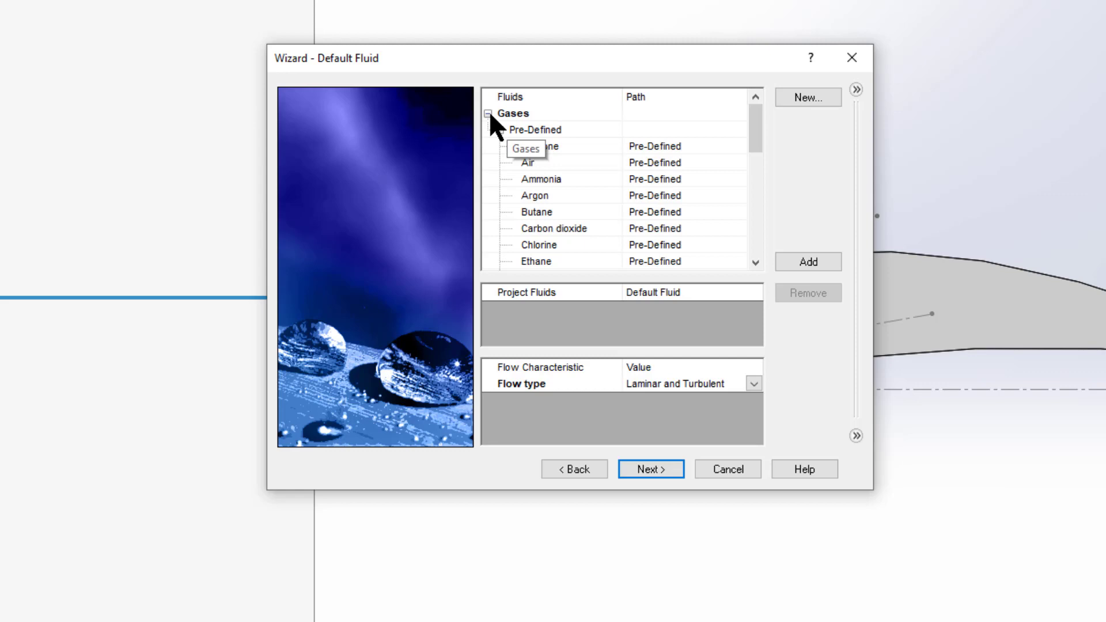
{"action": "left_click", "coordinate": [529, 162]}
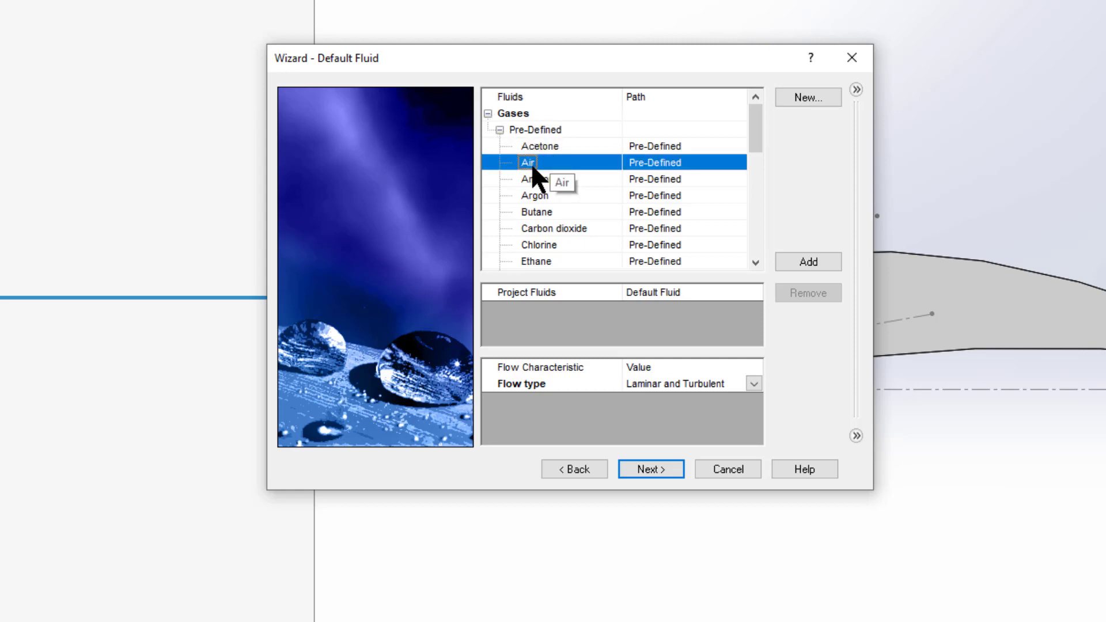
{"action": "left_click", "coordinate": [816, 263]}
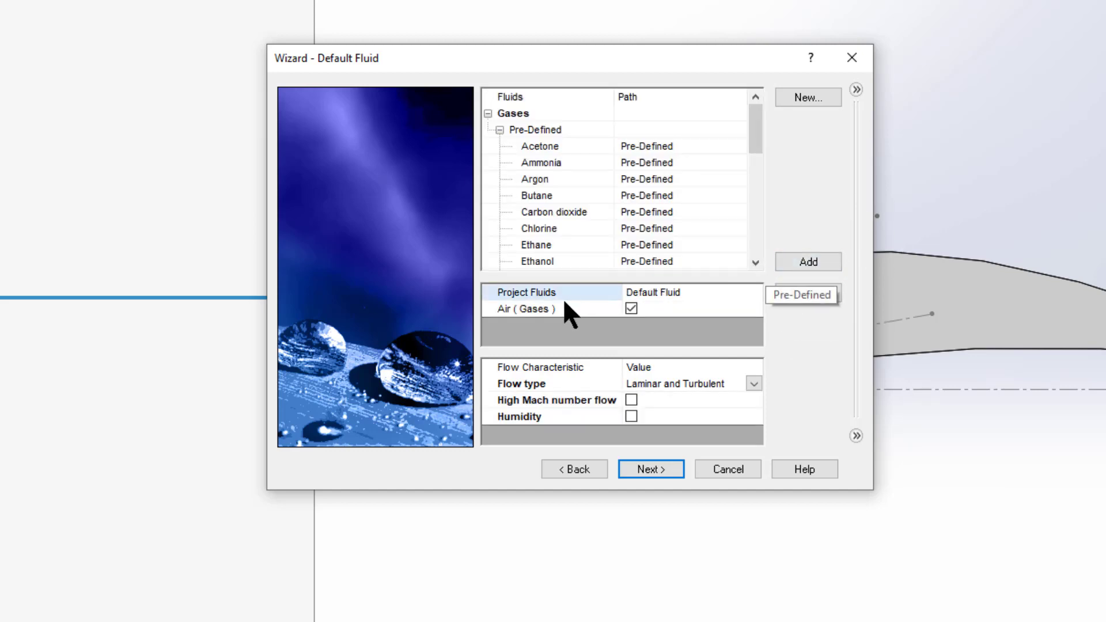
{"action": "left_click", "coordinate": [549, 300]}
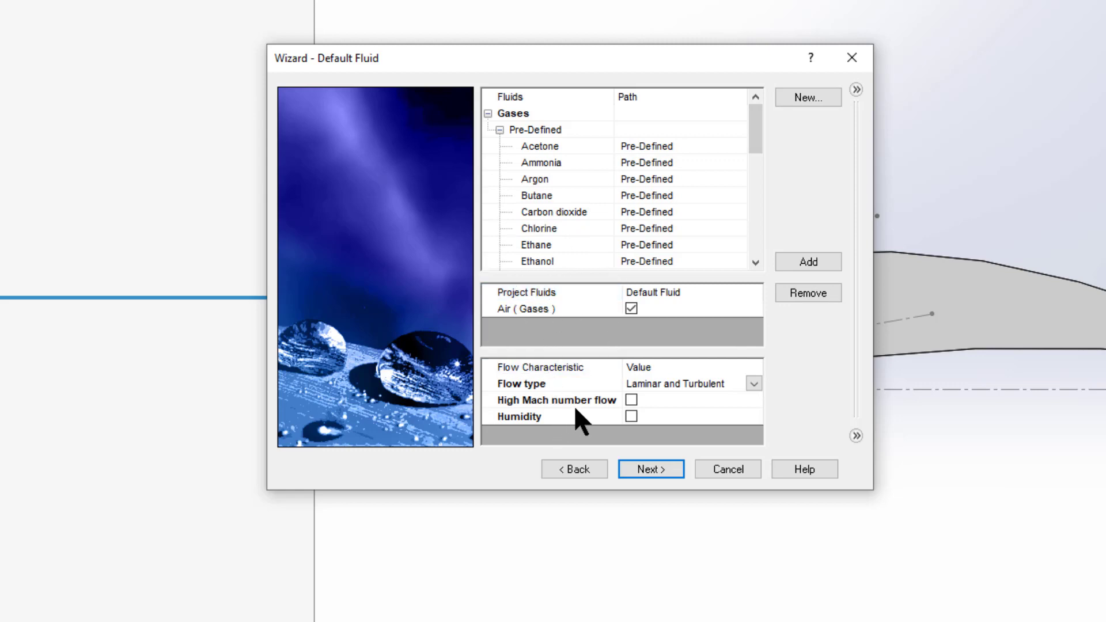
{"action": "left_click", "coordinate": [649, 466]}
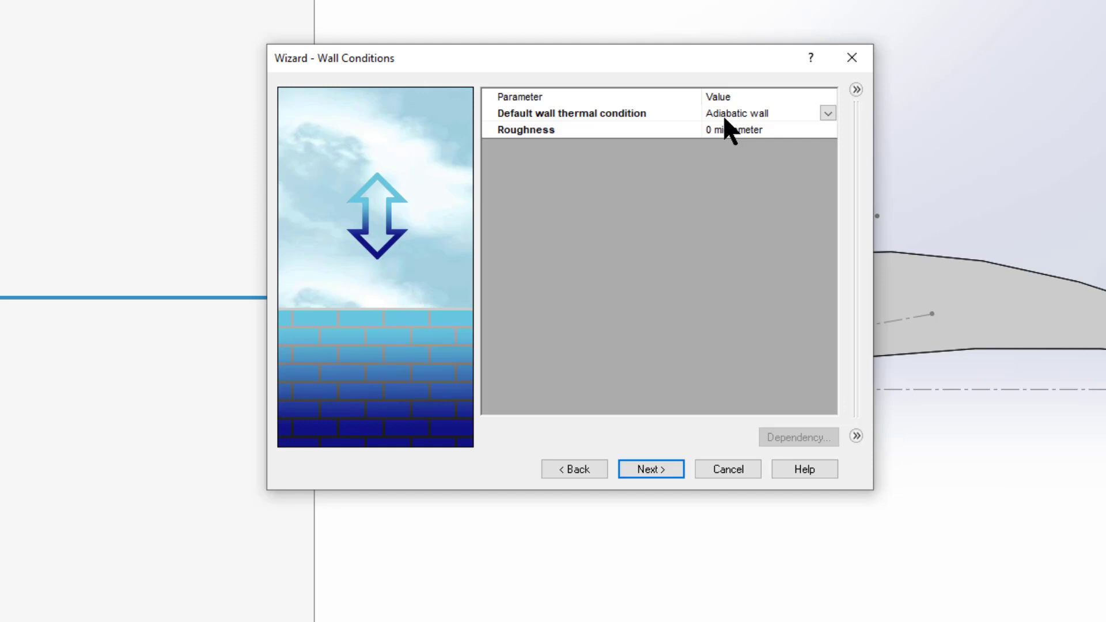
{"action": "left_click", "coordinate": [651, 469]}
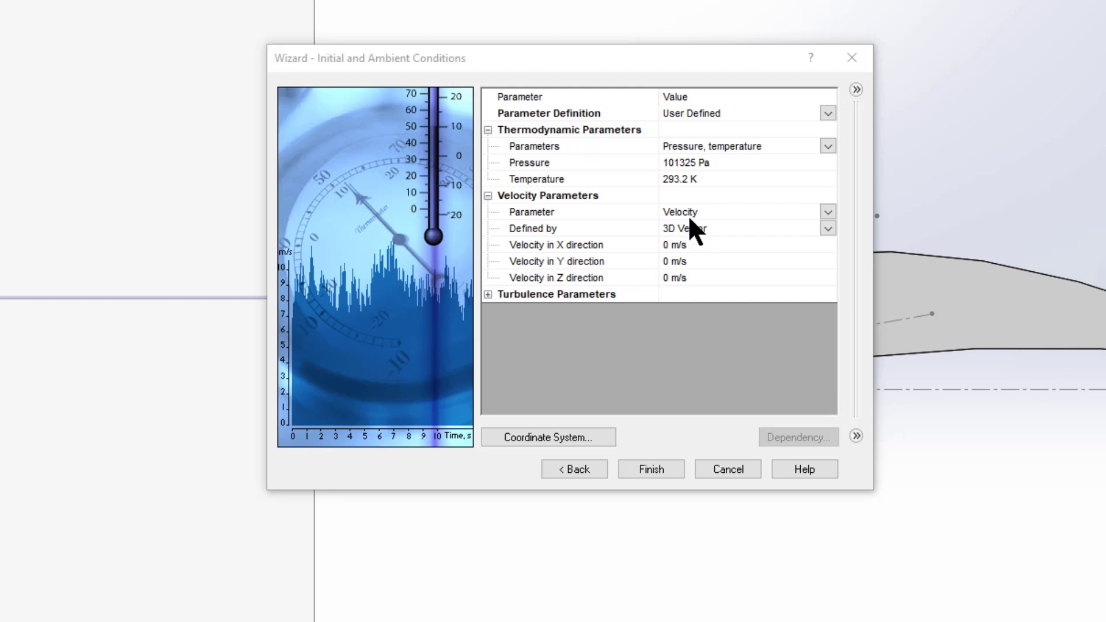
- Set the ambient velocity in the X direction to 22.5 m/s
{"action": "left_click", "coordinate": [665, 242]}
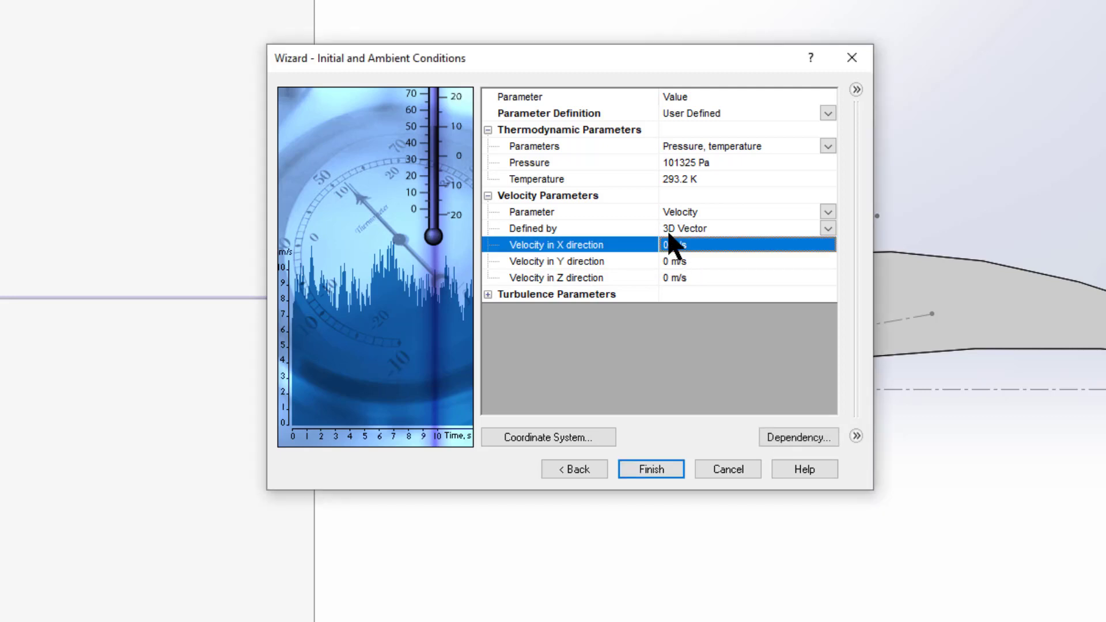
{"action": "left_click", "coordinate": [670, 245]}
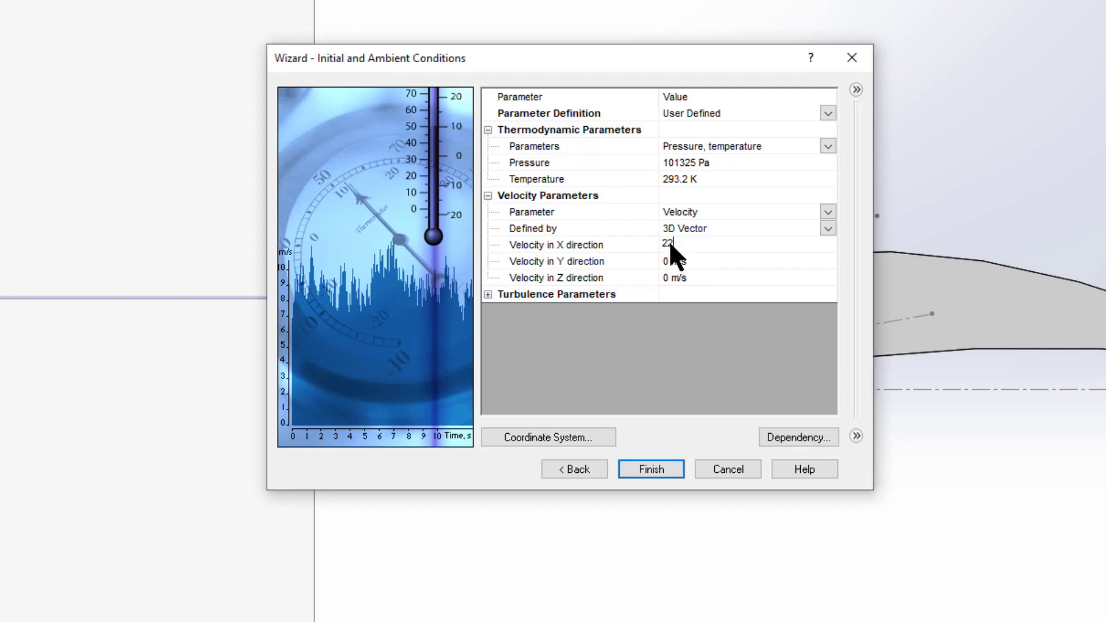
{"action": "type", "text": "22.5"}
{"action": "left_click", "coordinate": [687, 262]}
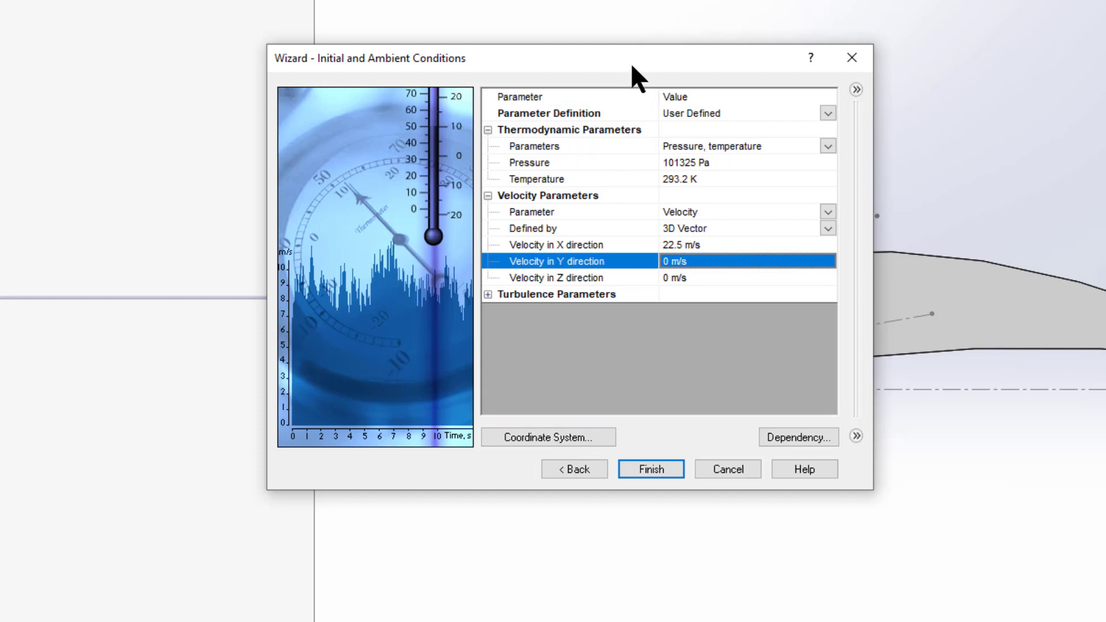
- Assign the 10AOA coordinate system with reference axis X to the ambient velocity and finish the project wizard
{"action": "left_click_drag", "start_coordinate": [634, 63], "coordinate": [1105, 144]}
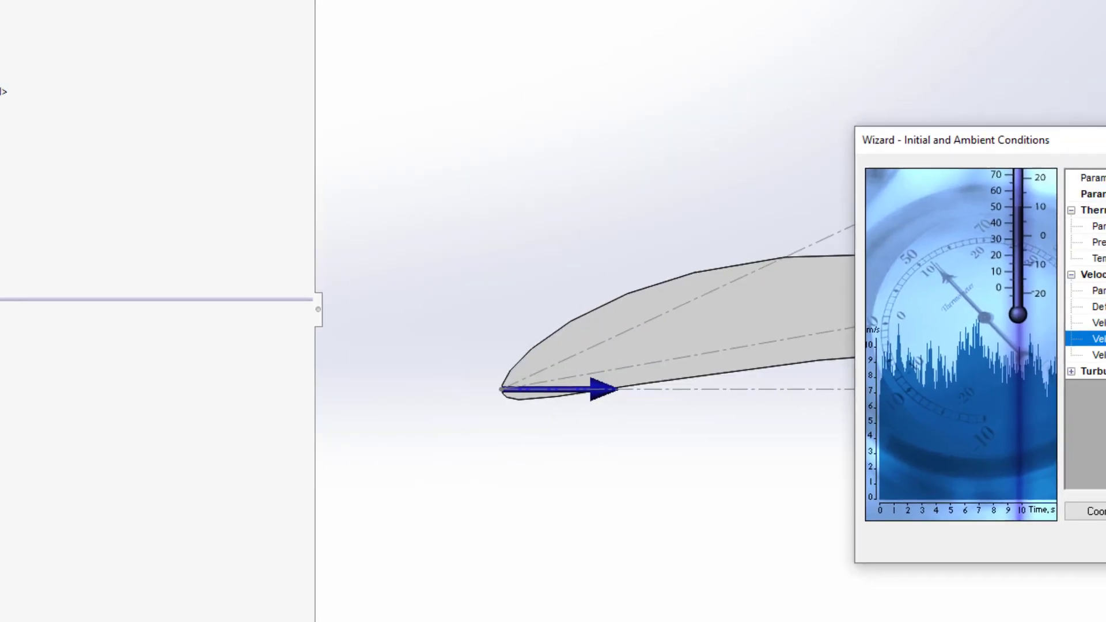
{"action": "left_click", "coordinate": [1100, 513]}
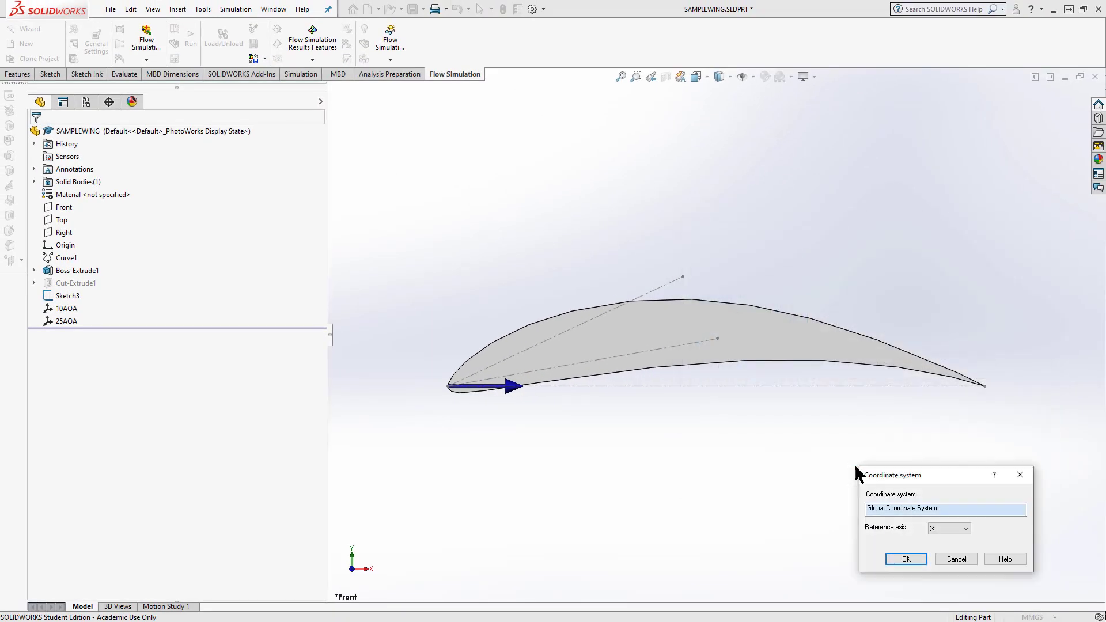
{"action": "left_click", "coordinate": [884, 507]}
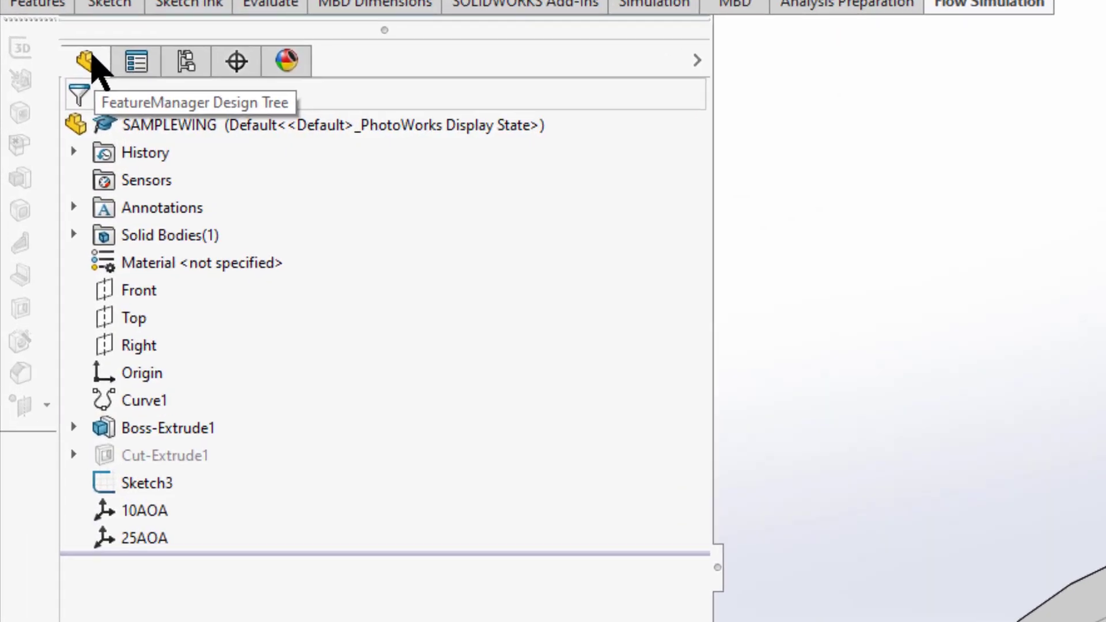
{"action": "left_click", "coordinate": [165, 542]}
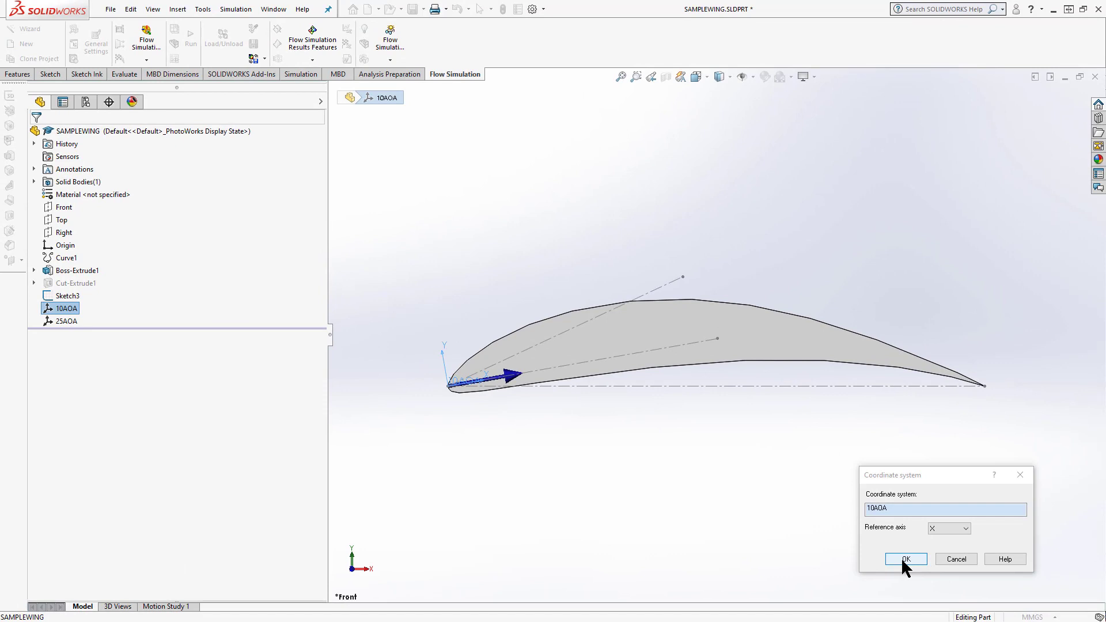
{"action": "left_click", "coordinate": [903, 560]}
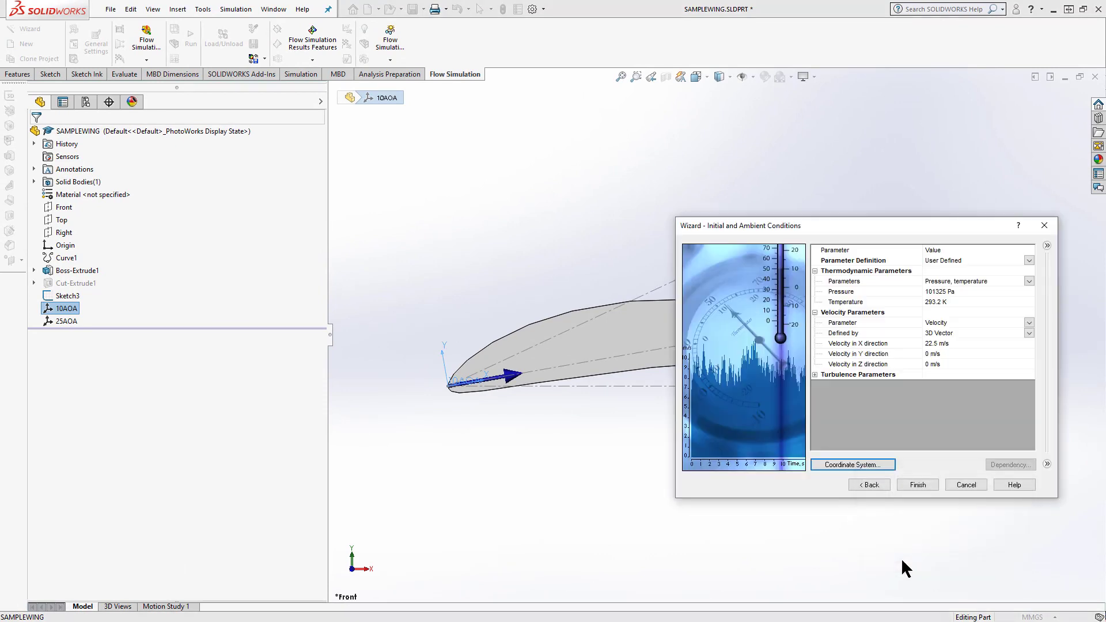
{"action": "left_click_drag", "start_coordinate": [836, 228], "coordinate": [591, 173]}
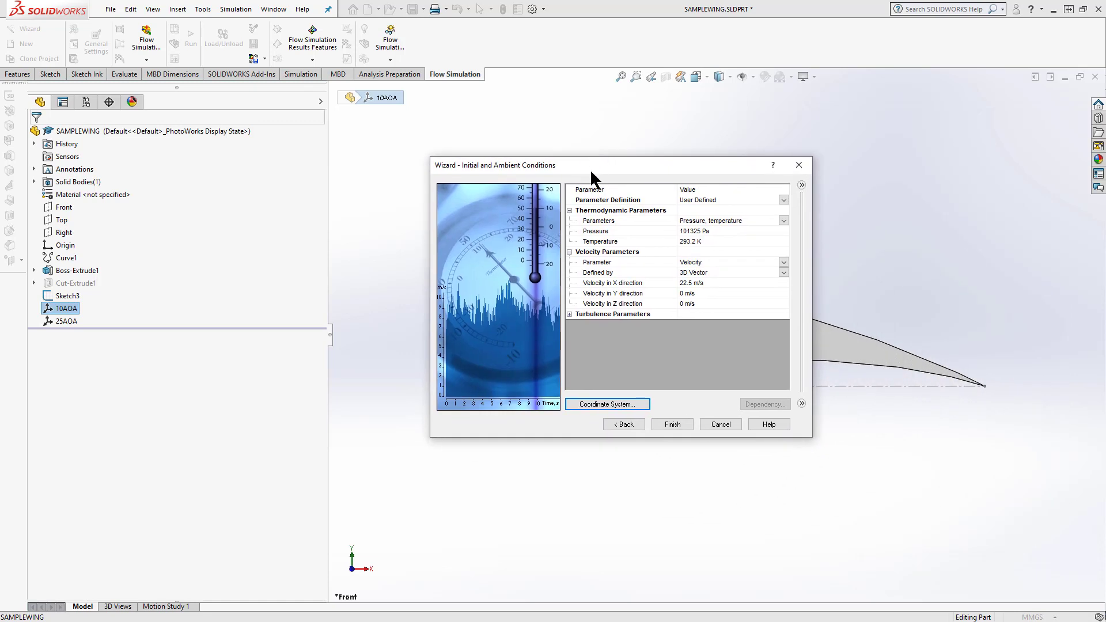
{"action": "left_click", "coordinate": [673, 425]}
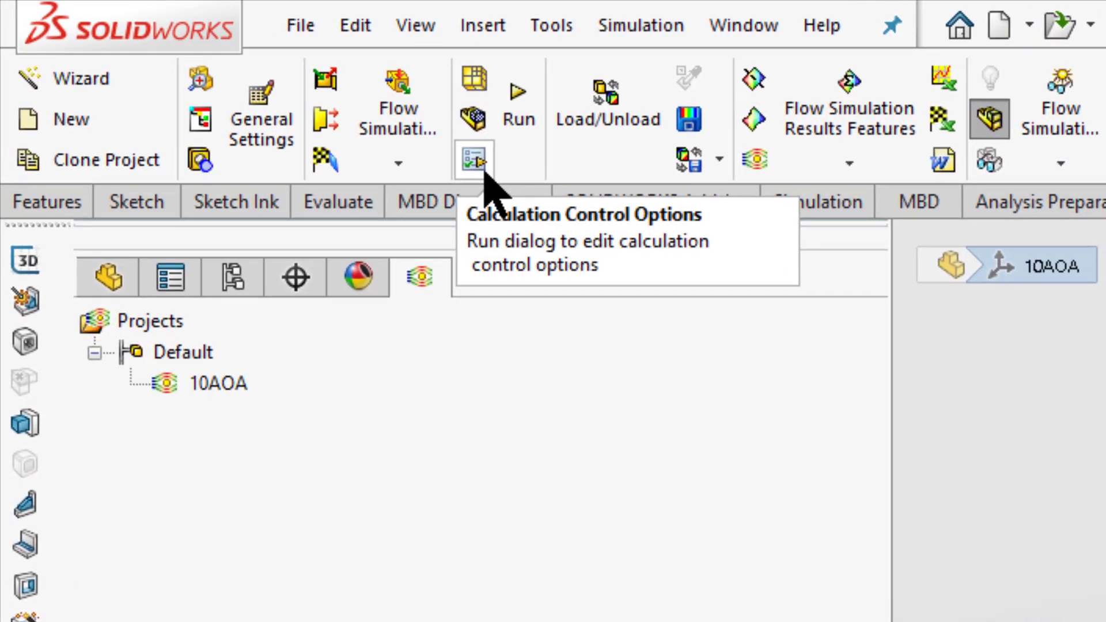
- Enable Iterations as a finish condition in the calculation control options
{"action": "left_click", "coordinate": [178, 62]}
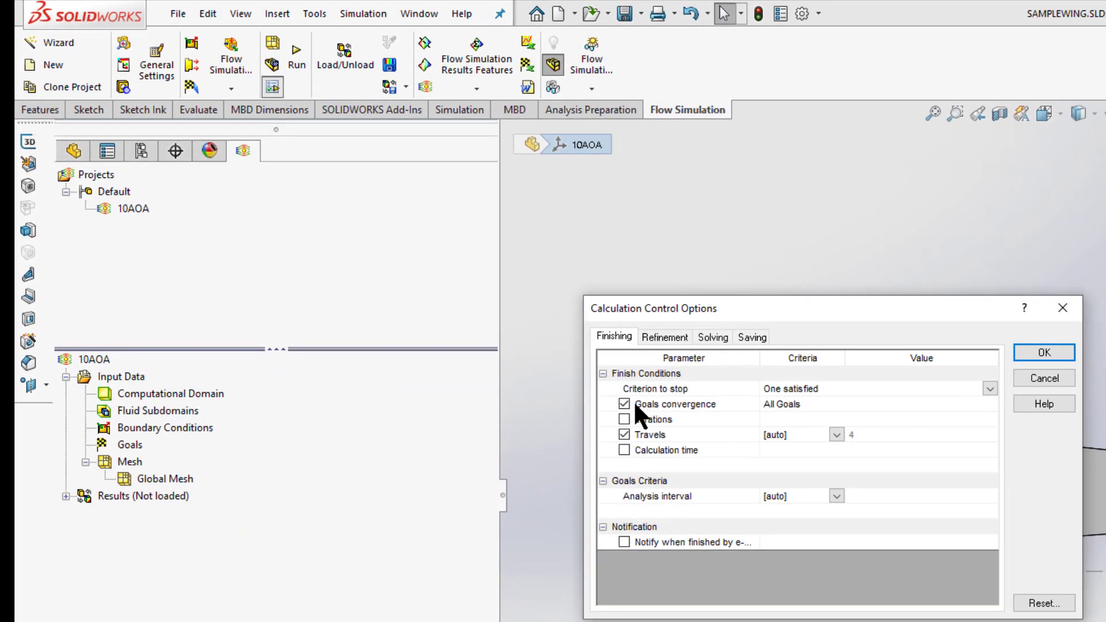
{"action": "left_click", "coordinate": [625, 419]}
{"action": "left_click", "coordinate": [1035, 350]}
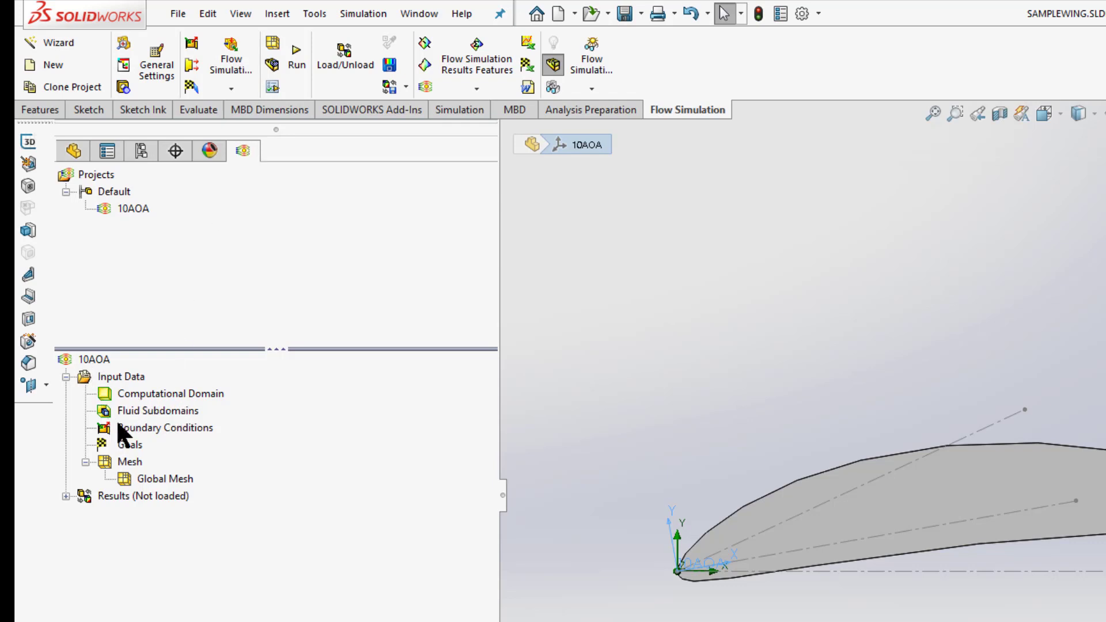
- Shrink the computational domain around the wing on its four X and Y sides, with X min about -0.040 m and Y max about 0.056 m
{"action": "left_click", "coordinate": [144, 391]}
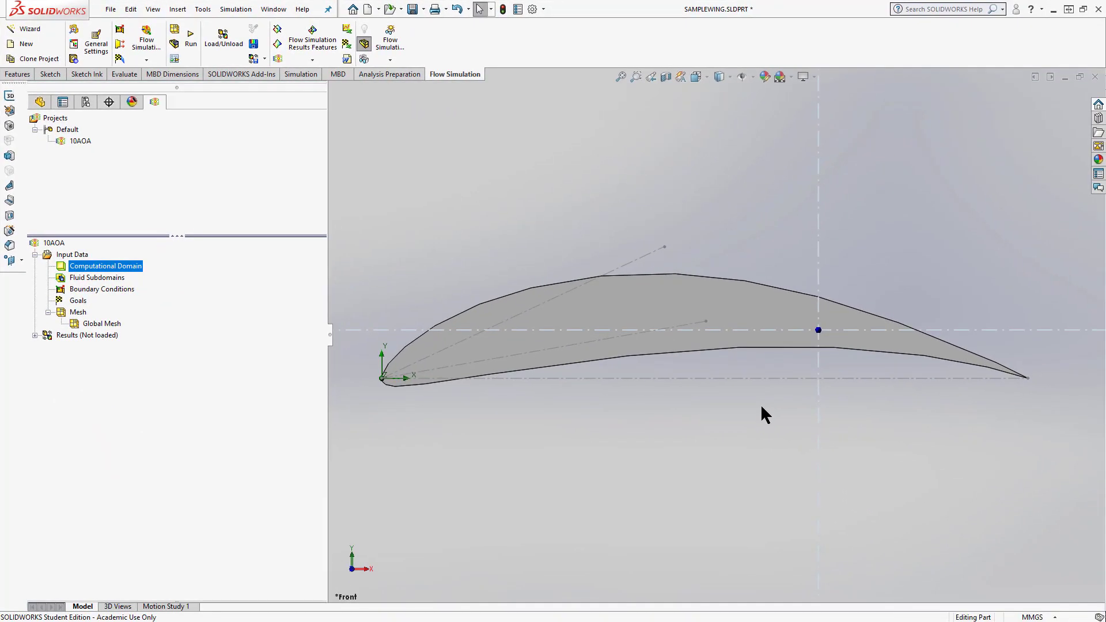
{"action": "key", "text": "f"}
{"action": "scroll", "coordinate": [773, 406], "scroll_direction": "up", "scroll_amount": 2}
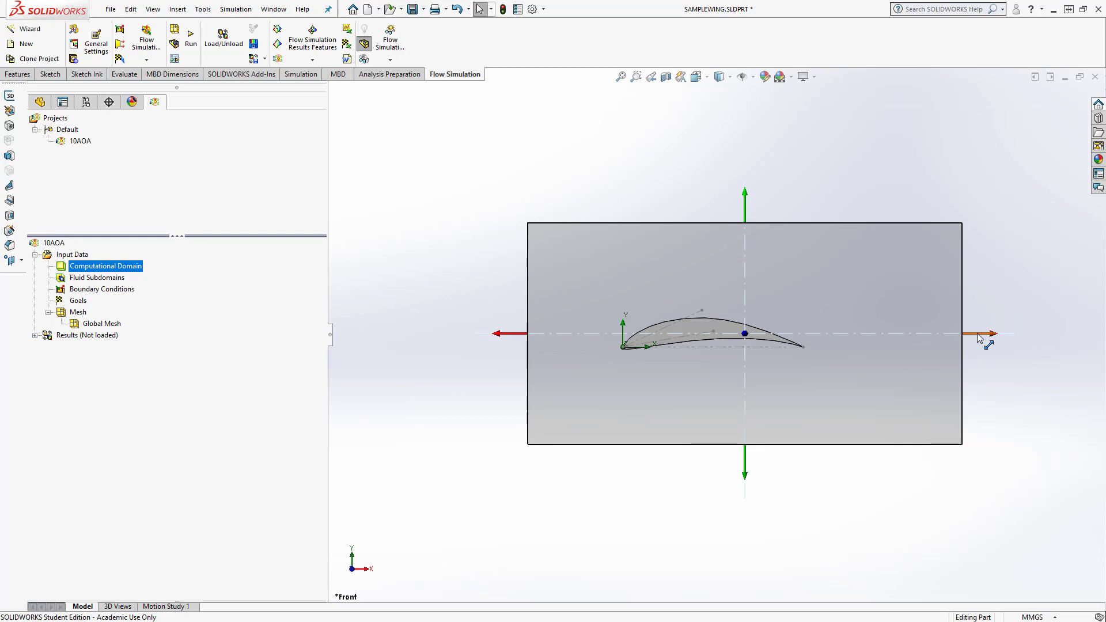
{"action": "left_click_drag", "start_coordinate": [978, 337], "coordinate": [912, 339]}
{"action": "left_click_drag", "start_coordinate": [507, 334], "coordinate": [530, 334]}
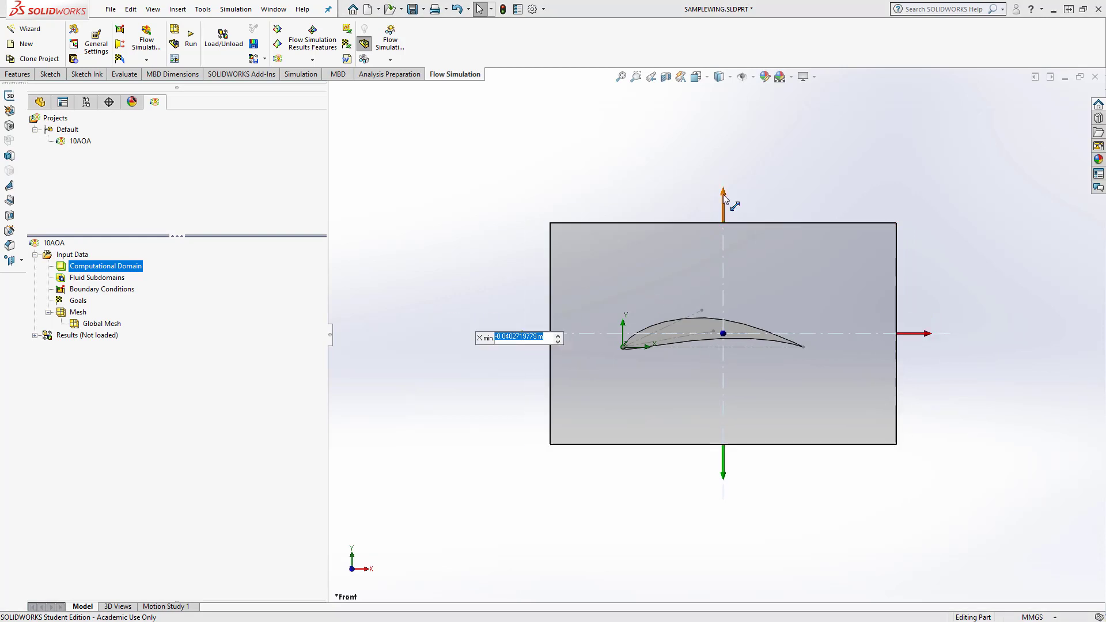
{"action": "left_click_drag", "start_coordinate": [724, 196], "coordinate": [723, 217]}
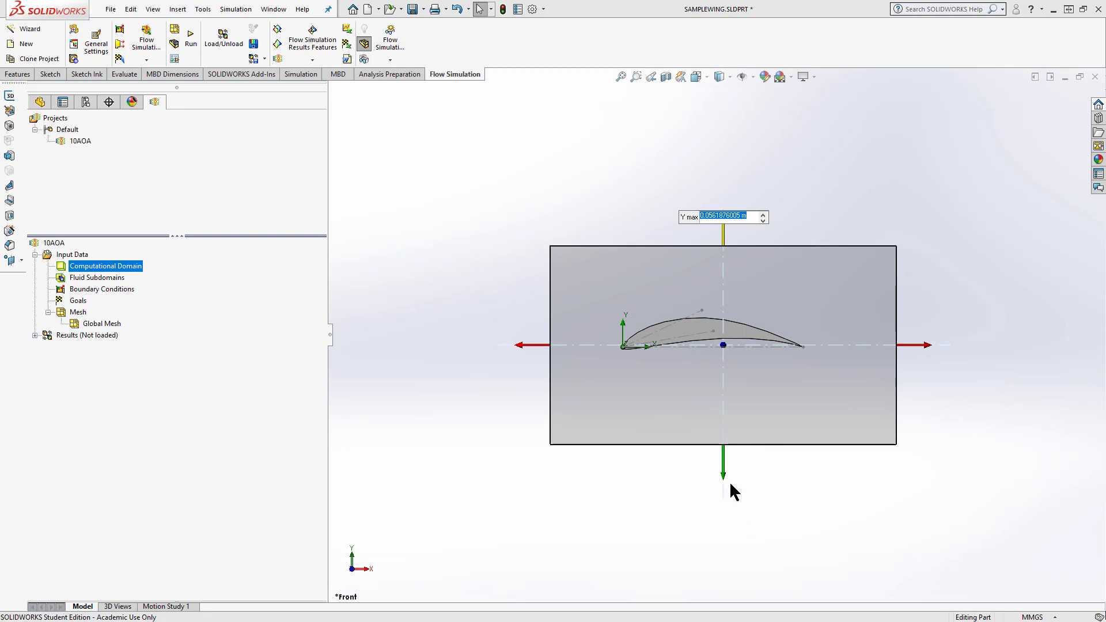
{"action": "left_click_drag", "start_coordinate": [724, 476], "coordinate": [721, 460]}
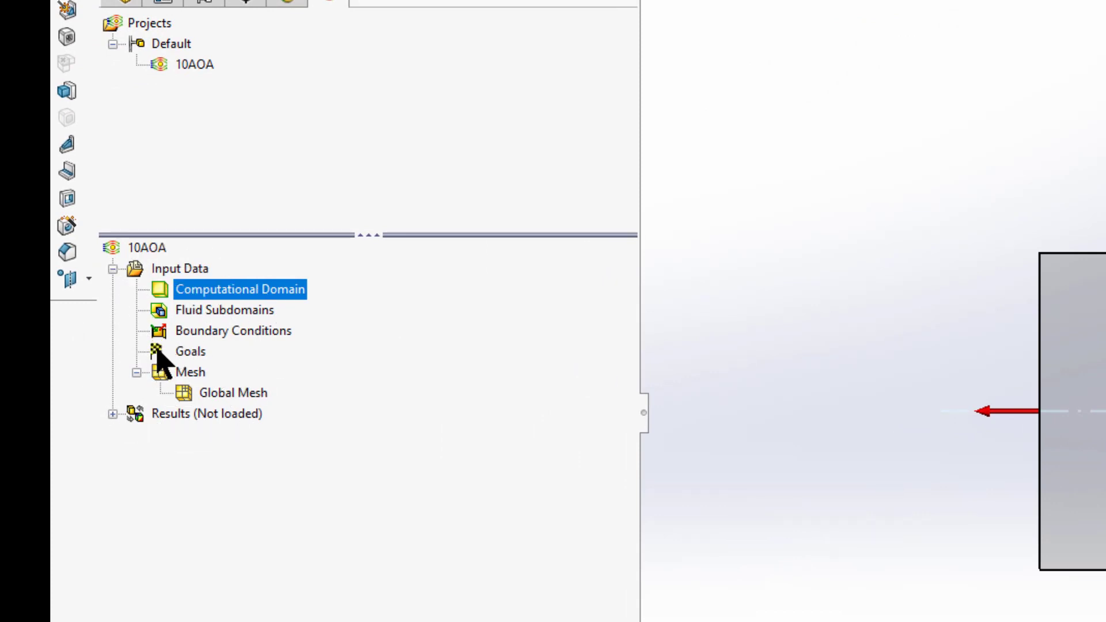
{"action": "key", "text": "Escape"}
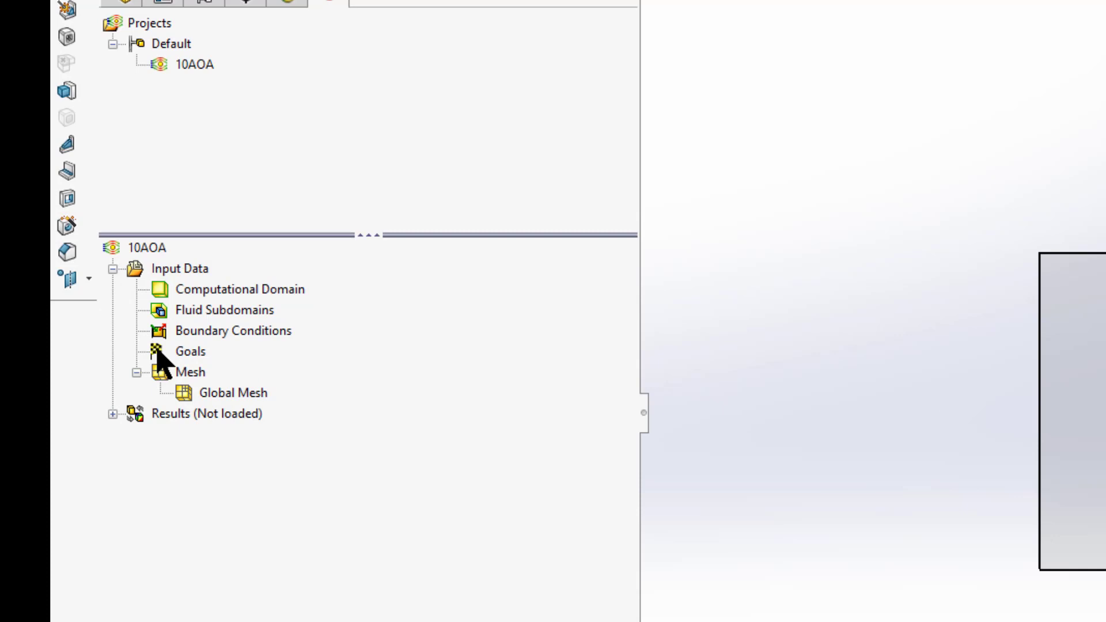
- Start a new surface goals definition and select the wing's curved outer face and both end faces
{"action": "right_click", "coordinate": [161, 356]}
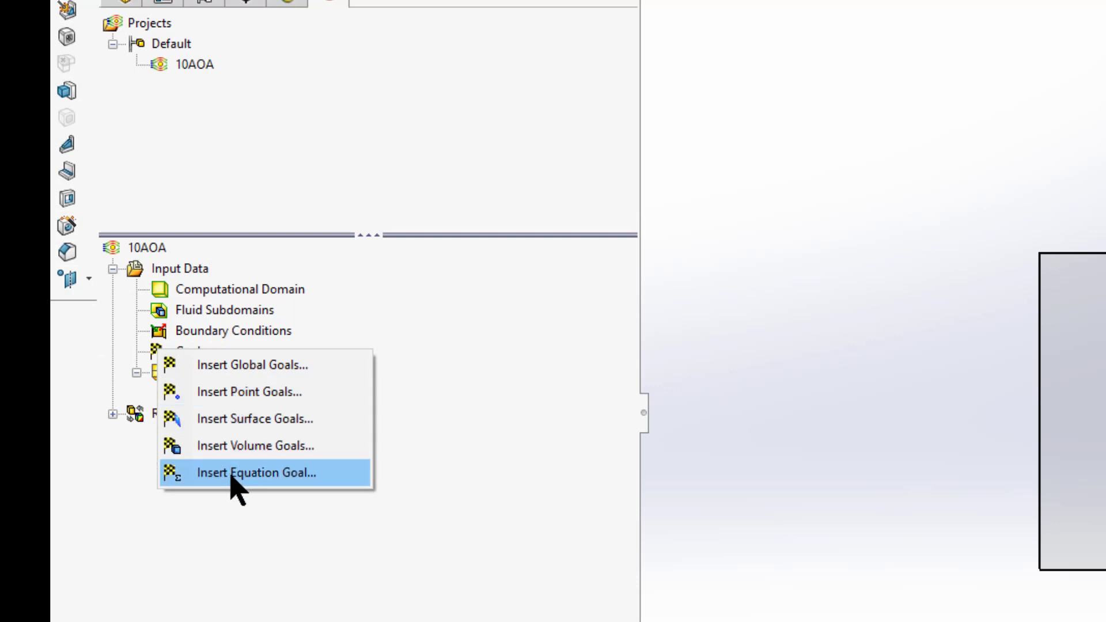
{"action": "left_click", "coordinate": [239, 421]}
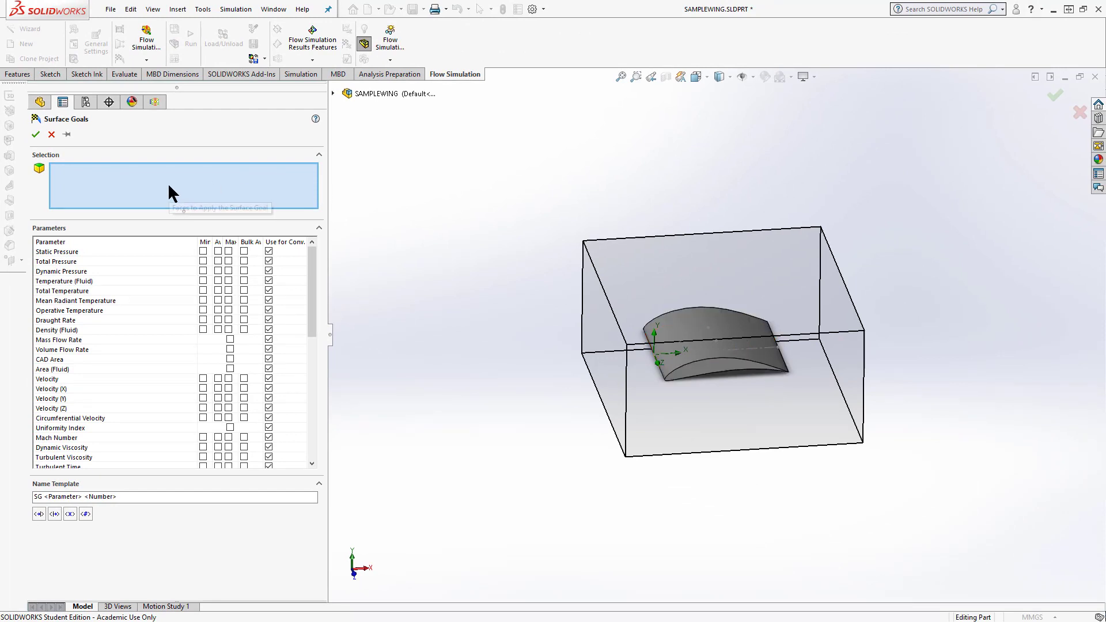
{"action": "left_click", "coordinate": [719, 330]}
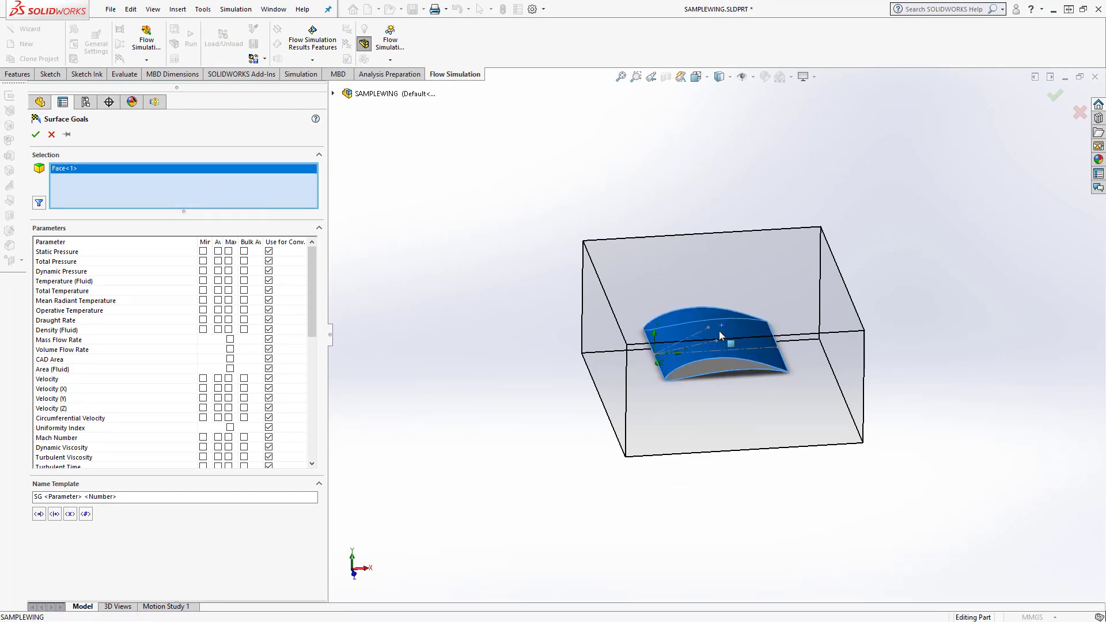
{"action": "middle_click_drag", "start_coordinate": [697, 356], "coordinate": [699, 325]}
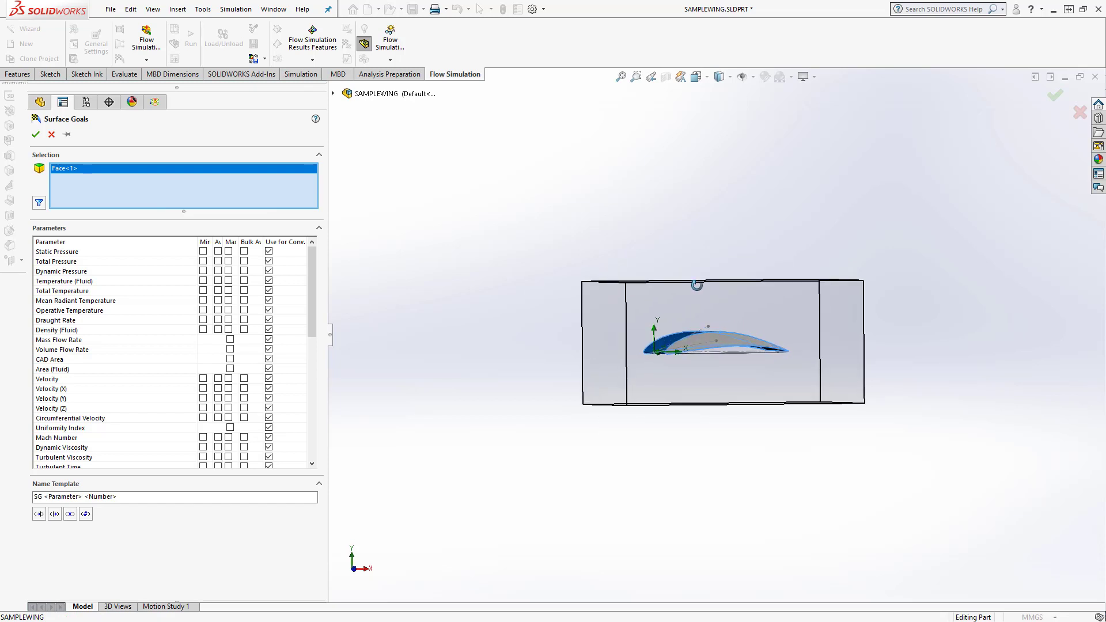
{"action": "left_click", "coordinate": [703, 337]}
{"action": "middle_click_drag", "start_coordinate": [603, 327], "coordinate": [727, 359]}
{"action": "left_click", "coordinate": [686, 352]}
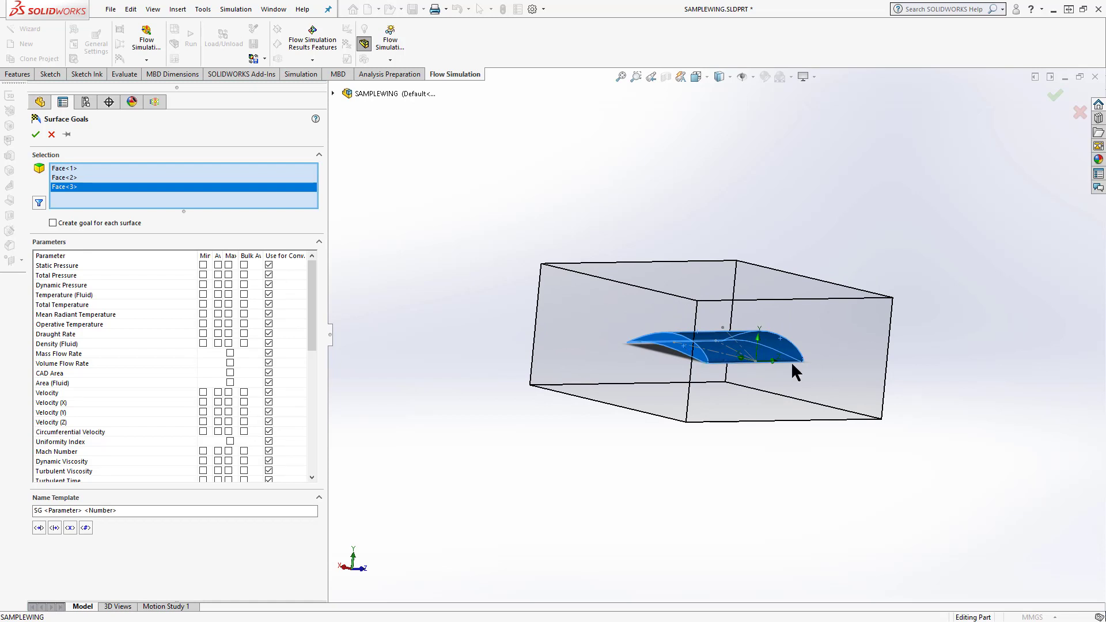
{"action": "middle_click_drag", "start_coordinate": [797, 368], "coordinate": [546, 344]}
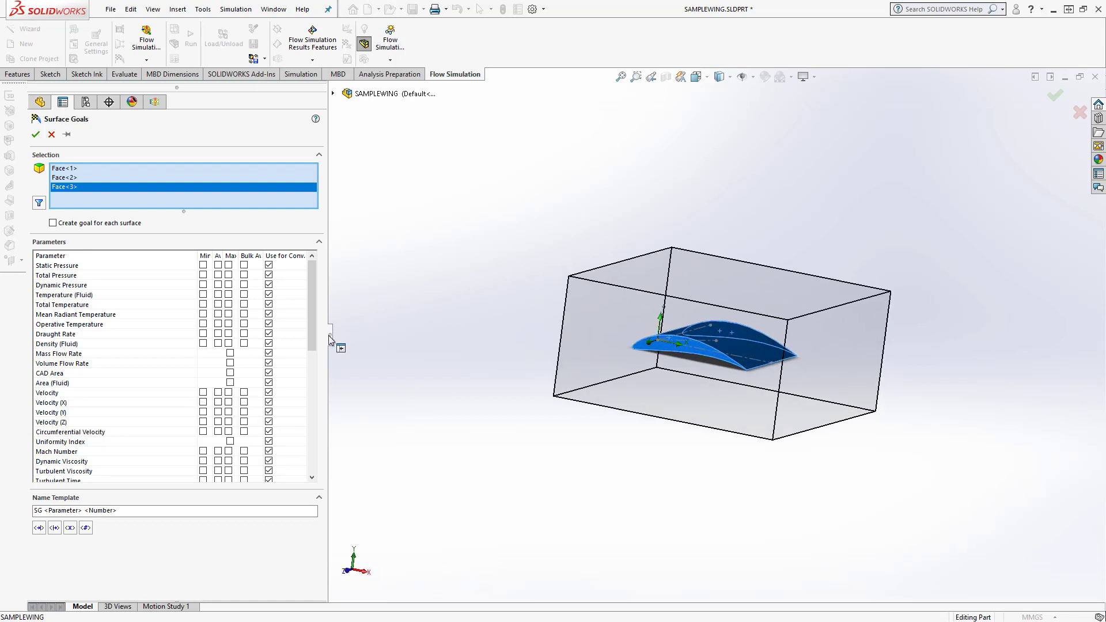
- Widen the Surface Goals pane and its Min, Av and Max columns so the parameter headings are readable
{"action": "left_click_drag", "start_coordinate": [333, 331], "coordinate": [408, 345]}
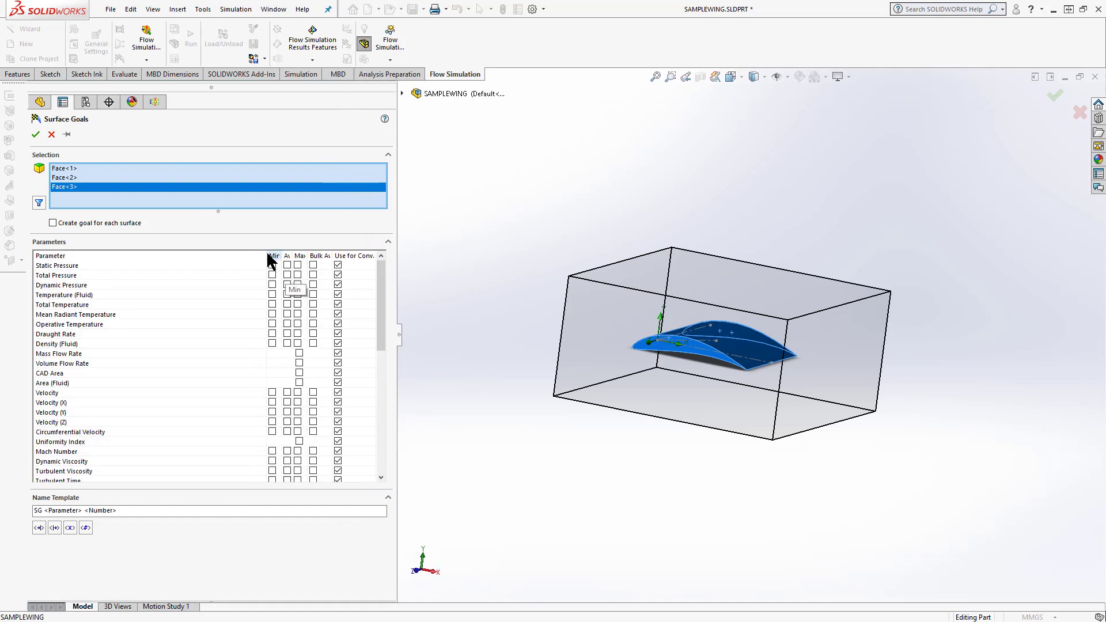
{"action": "left_click_drag", "start_coordinate": [268, 254], "coordinate": [191, 256]}
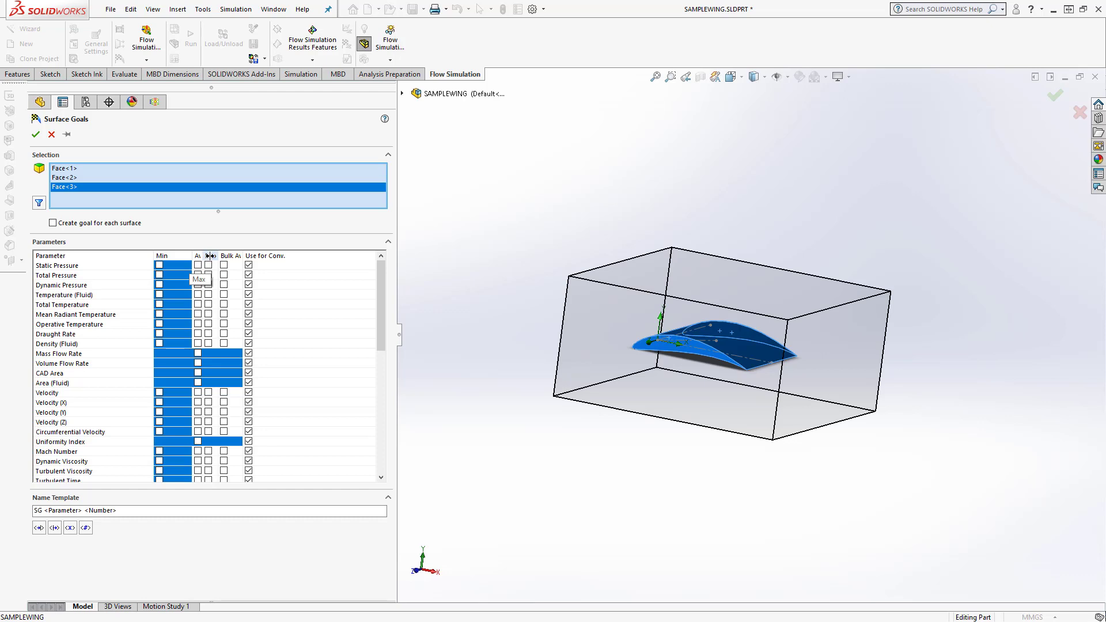
{"action": "left_click_drag", "start_coordinate": [202, 255], "coordinate": [219, 254]}
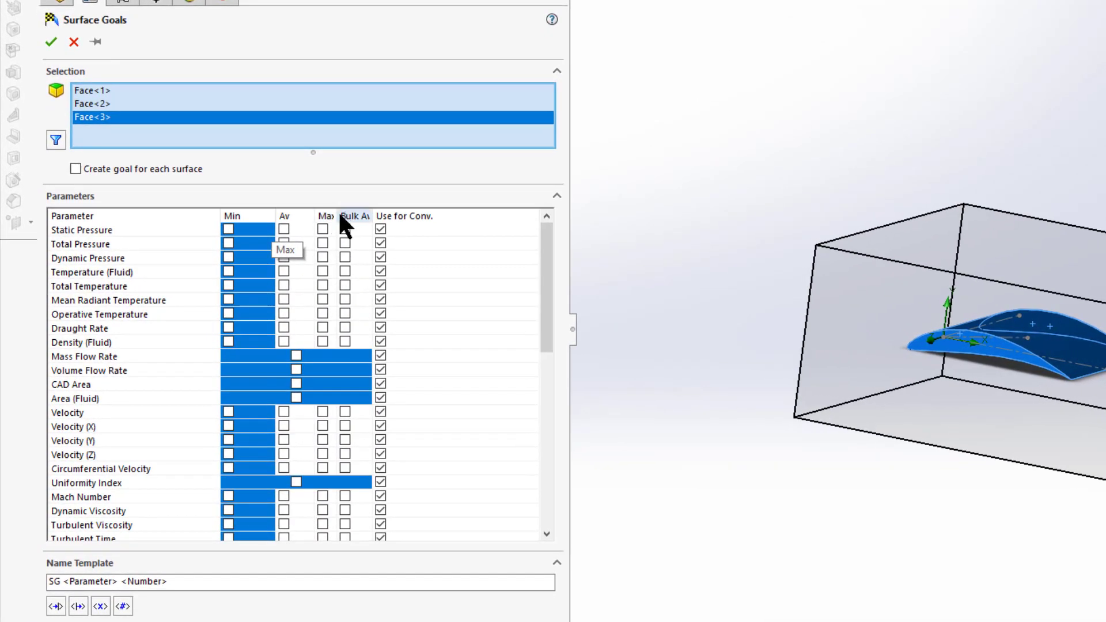
{"action": "left_click_drag", "start_coordinate": [338, 221], "coordinate": [354, 222]}
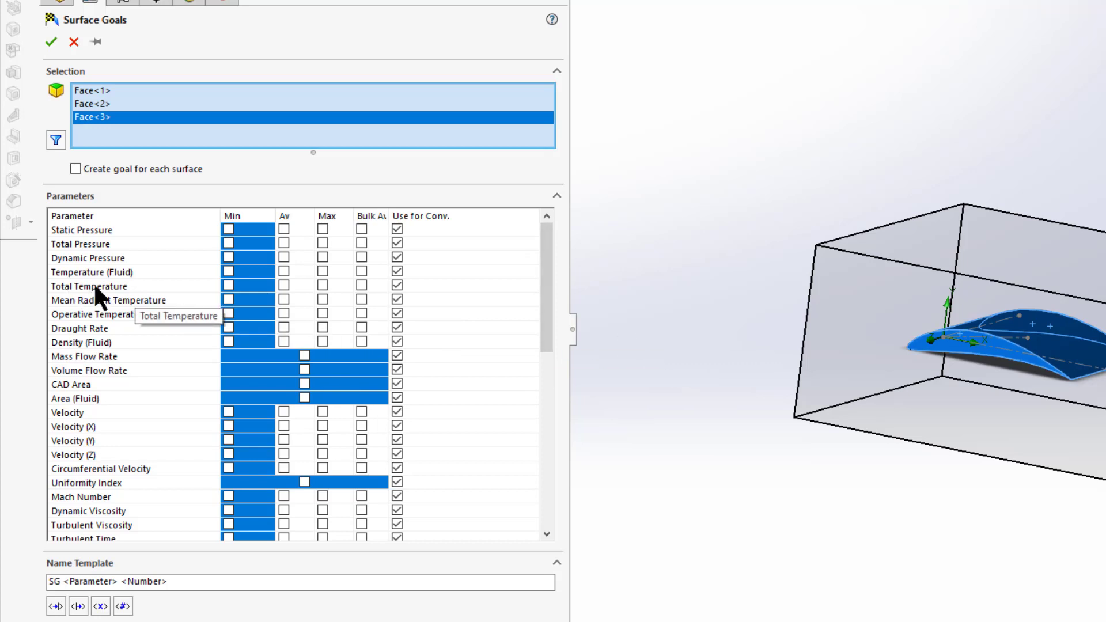
- Enable minimum, average and maximum goals for Static Pressure, Dynamic Pressure and Total Pressure
{"action": "left_click", "coordinate": [230, 230]}
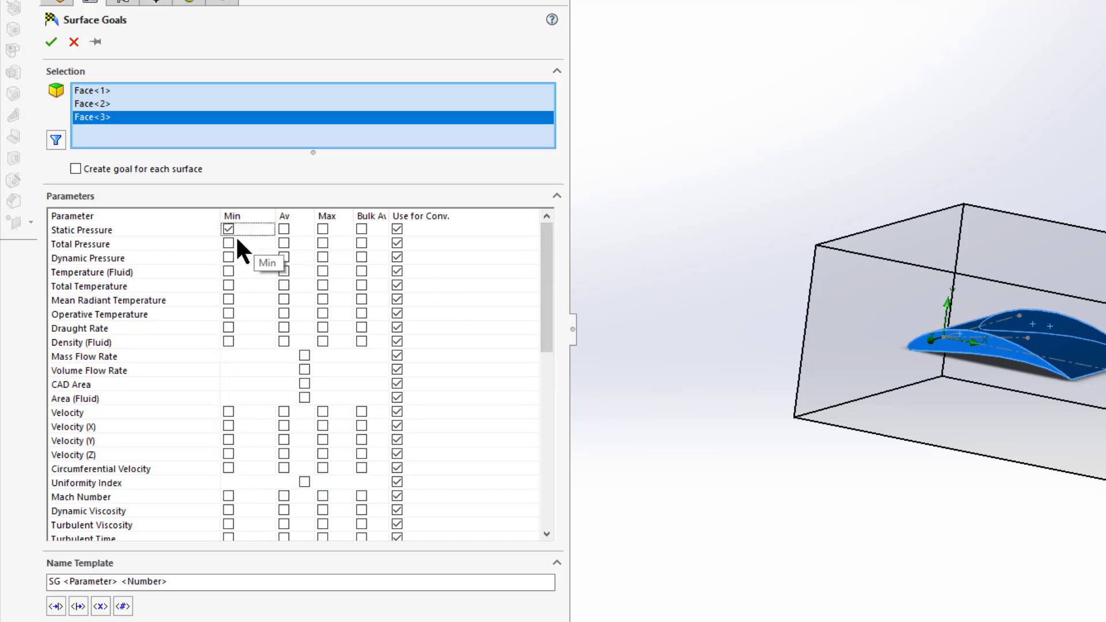
{"action": "left_click", "coordinate": [284, 229]}
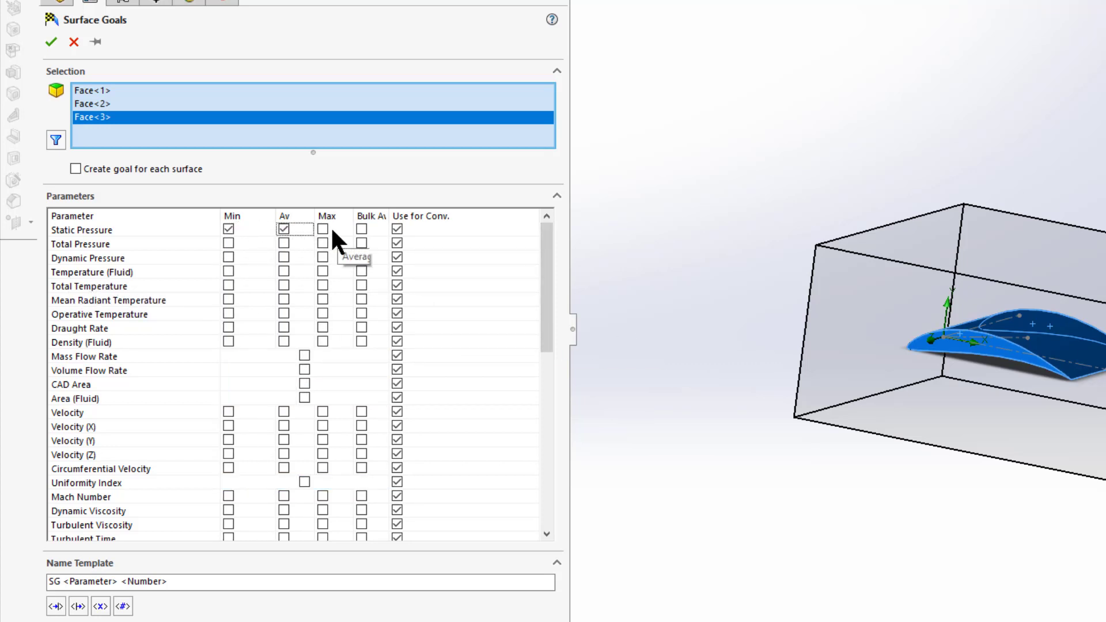
{"action": "left_click", "coordinate": [322, 228]}
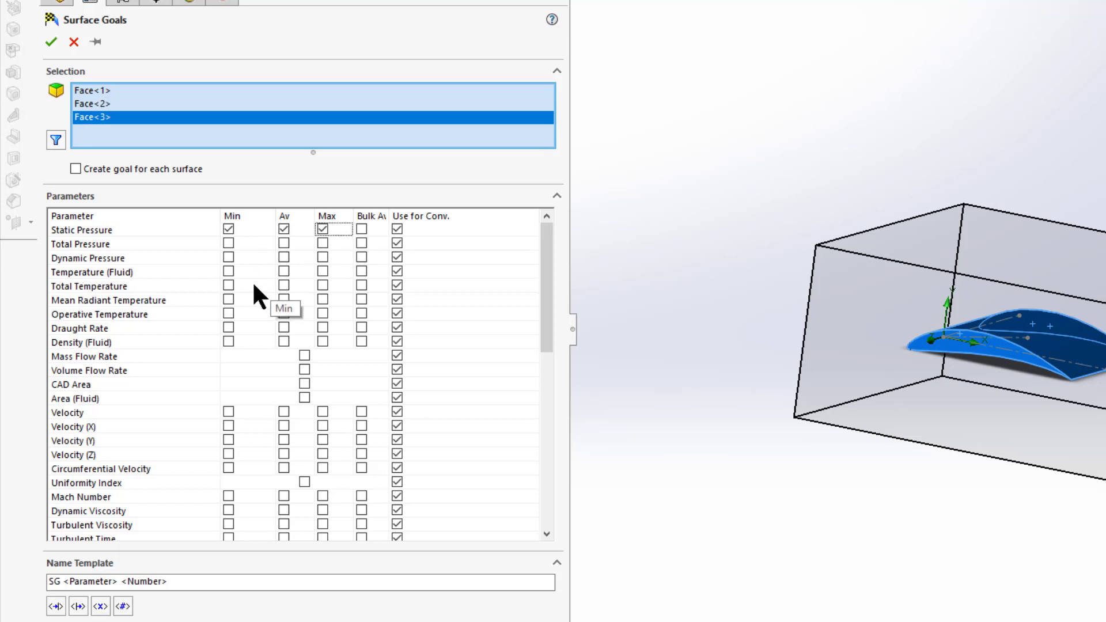
{"action": "left_click", "coordinate": [229, 257]}
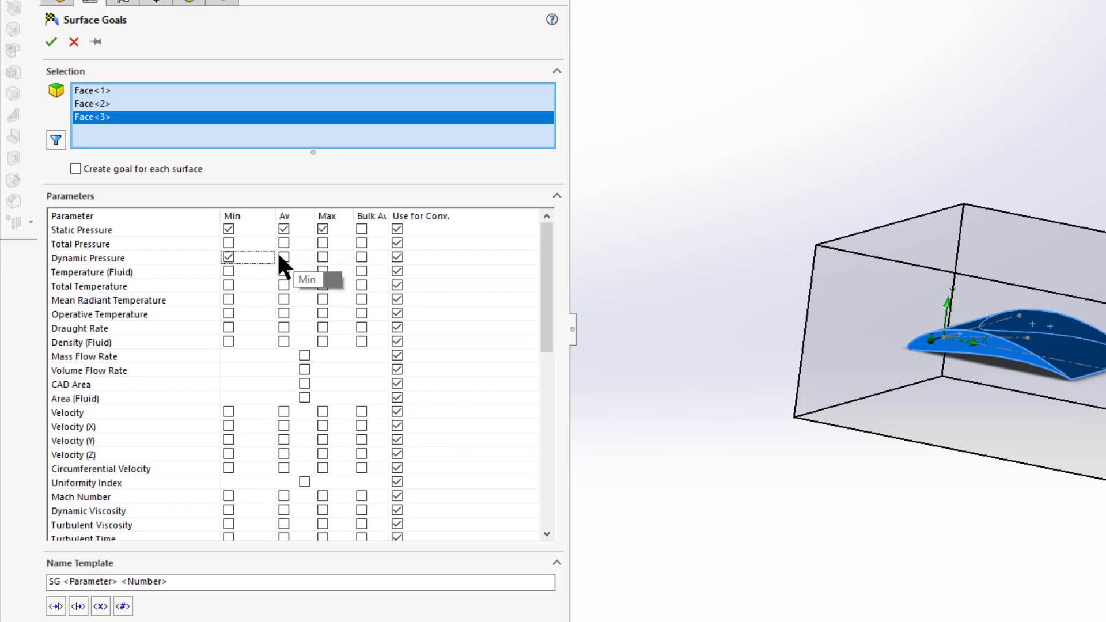
{"action": "left_click", "coordinate": [283, 257]}
{"action": "left_click", "coordinate": [319, 252]}
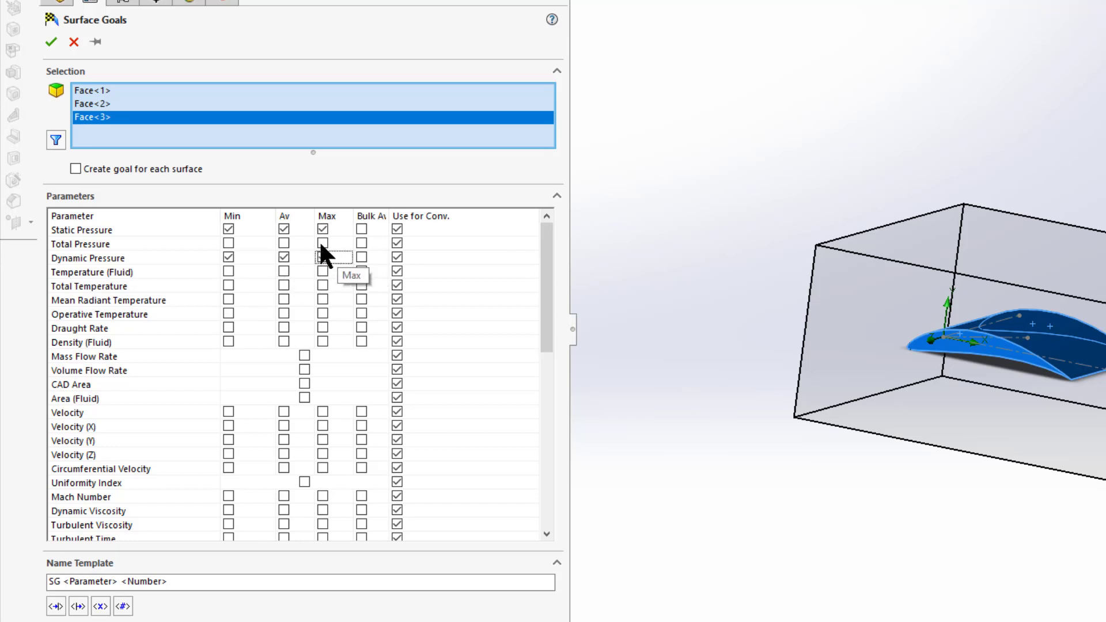
{"action": "left_click", "coordinate": [322, 243]}
{"action": "left_click", "coordinate": [283, 242]}
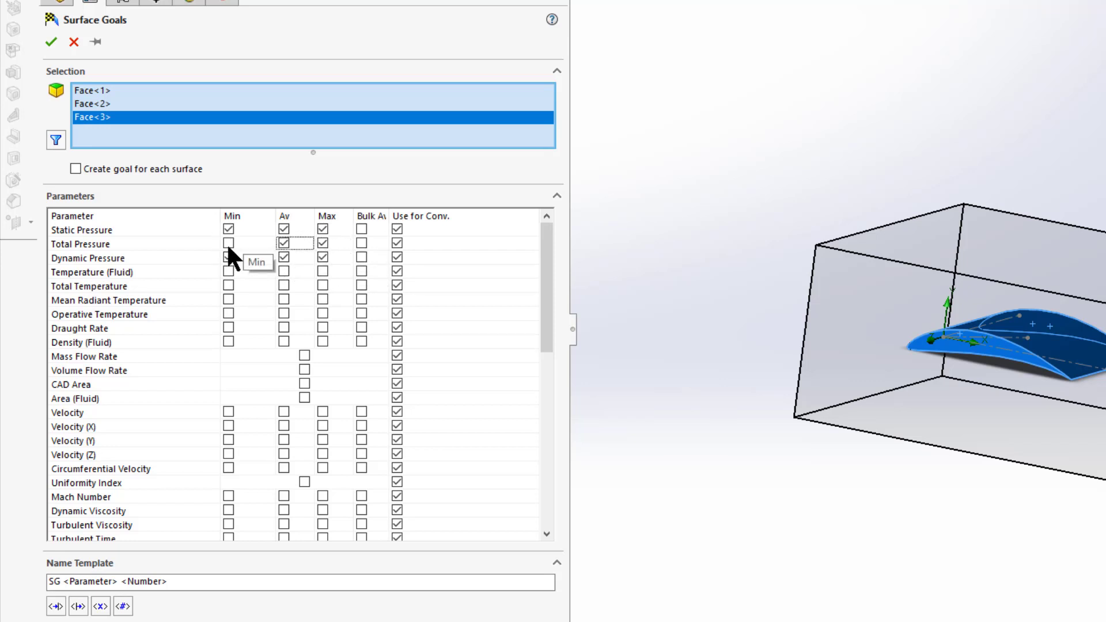
{"action": "left_click", "coordinate": [228, 243]}
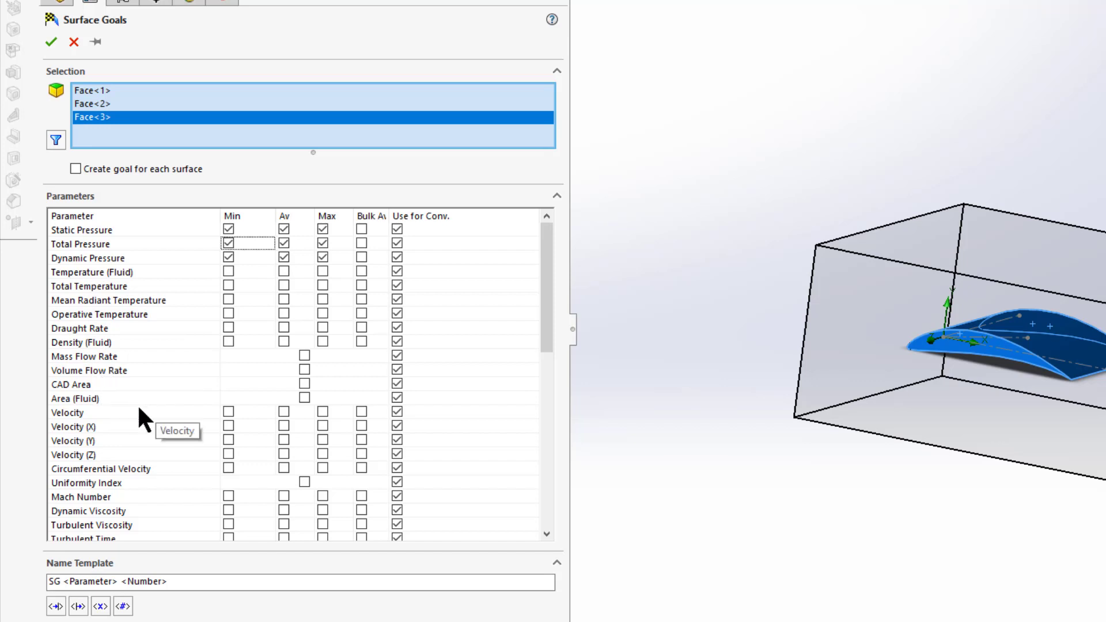
- Enable minimum, average and maximum goals for Velocity and Velocity (X)
{"action": "left_click", "coordinate": [229, 411]}
{"action": "left_click", "coordinate": [283, 411]}
{"action": "left_click", "coordinate": [323, 411]}
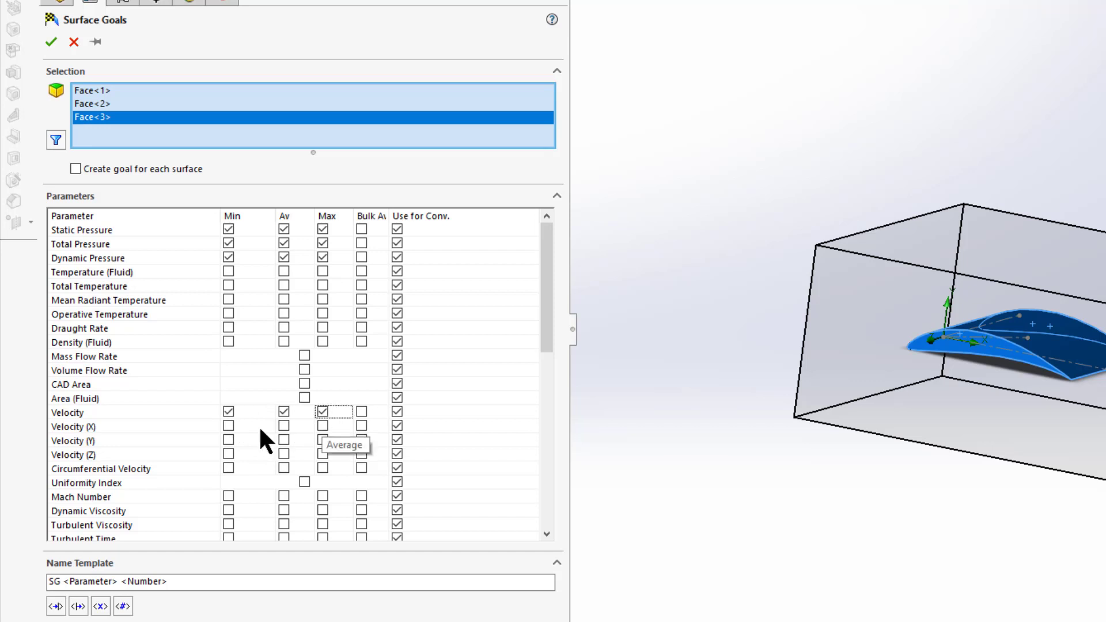
{"action": "left_click", "coordinate": [229, 425]}
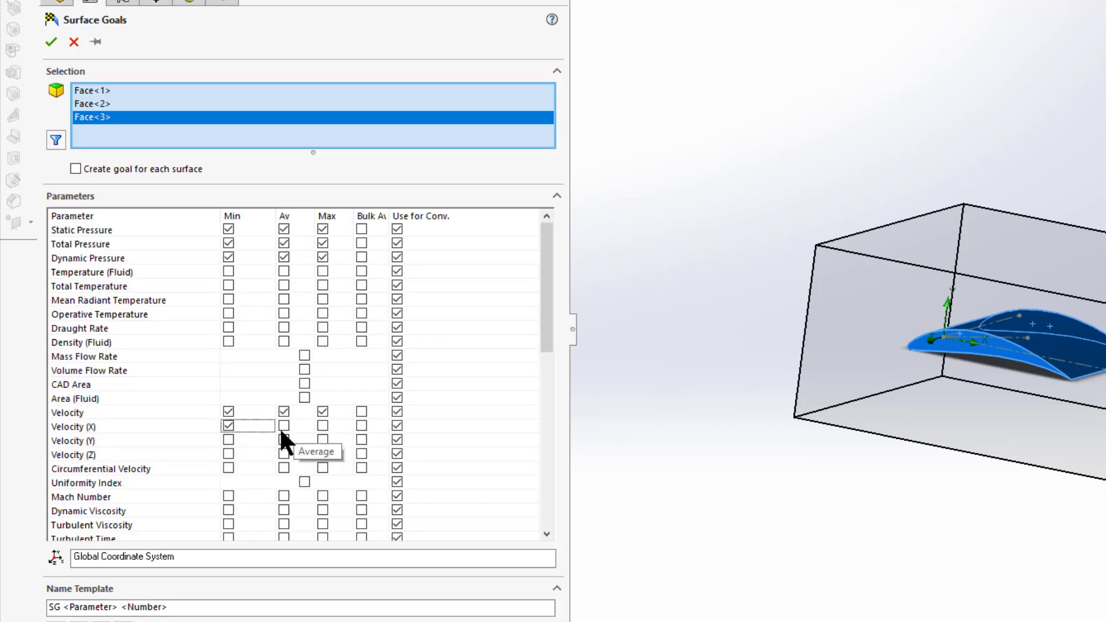
{"action": "left_click", "coordinate": [283, 426]}
{"action": "left_click", "coordinate": [323, 426]}
- Enable minimum, average and maximum goals for Velocity (Y) and Velocity (Z)
{"action": "left_click", "coordinate": [228, 439]}
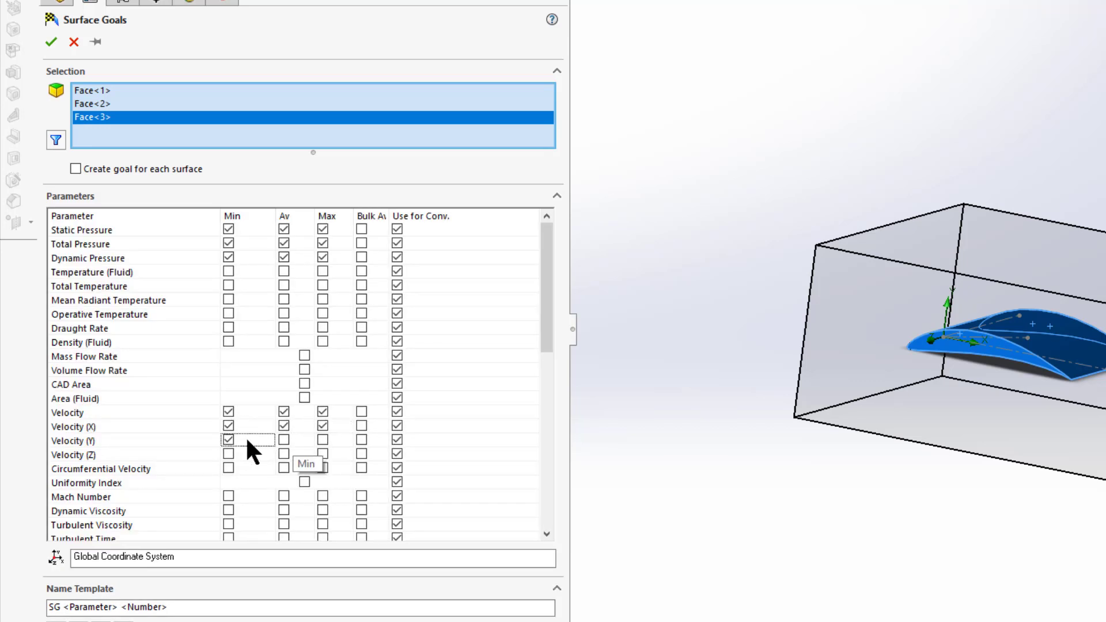
{"action": "left_click", "coordinate": [284, 440]}
{"action": "left_click", "coordinate": [322, 440]}
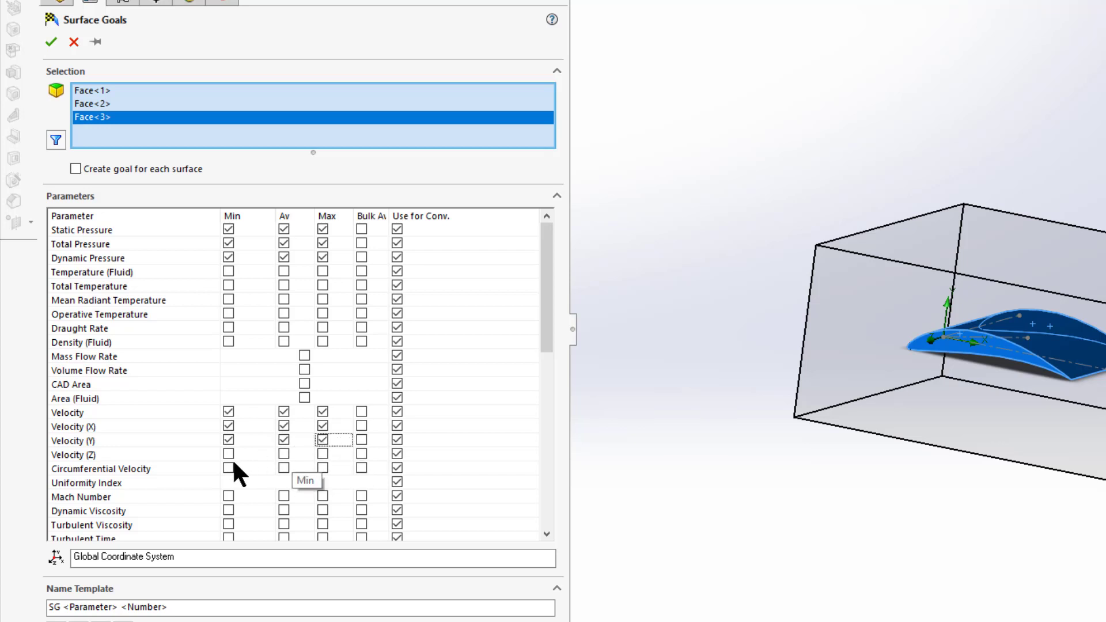
{"action": "left_click", "coordinate": [229, 454]}
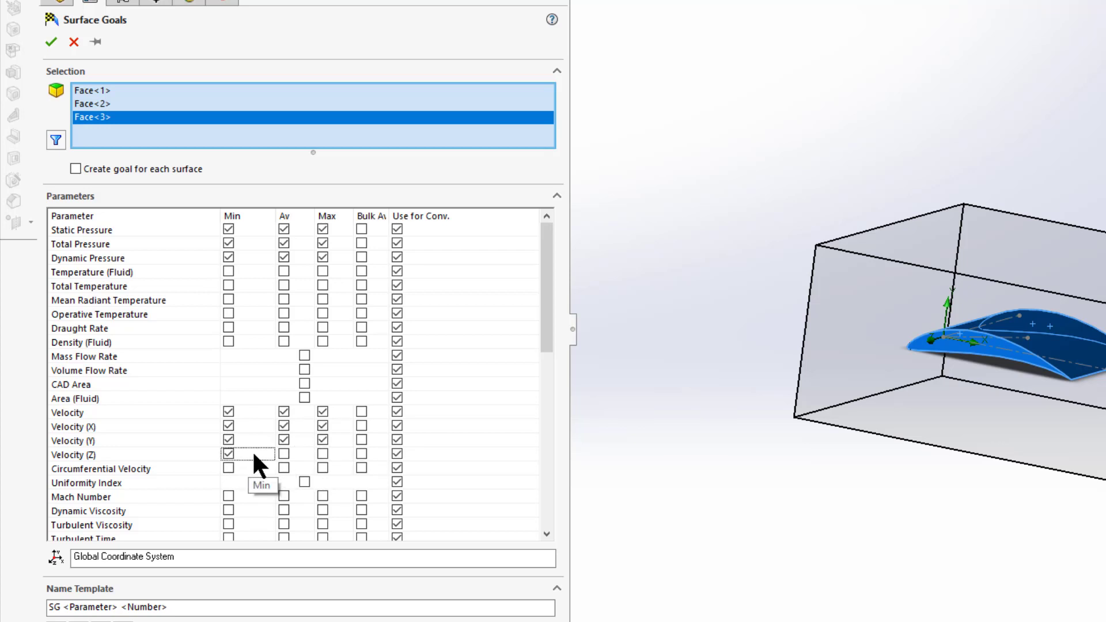
{"action": "left_click", "coordinate": [294, 454]}
{"action": "left_click", "coordinate": [283, 453]}
{"action": "left_click", "coordinate": [322, 453]}
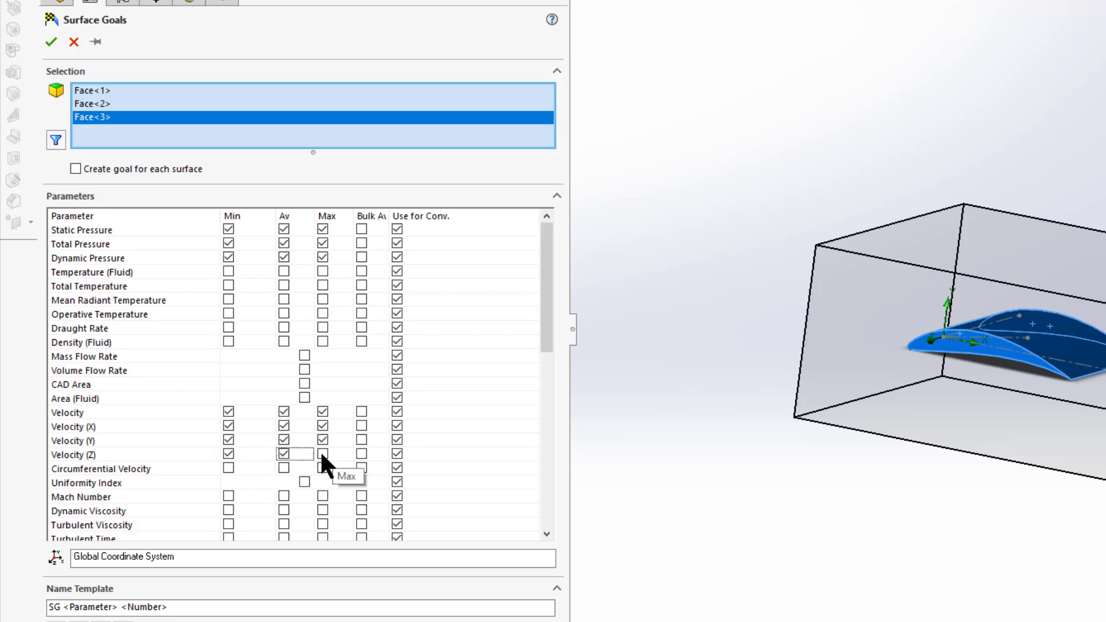
- Enable minimum, average and maximum goals for Mach Number
{"action": "scroll", "coordinate": [246, 451], "scroll_direction": "down", "scroll_amount": 3}
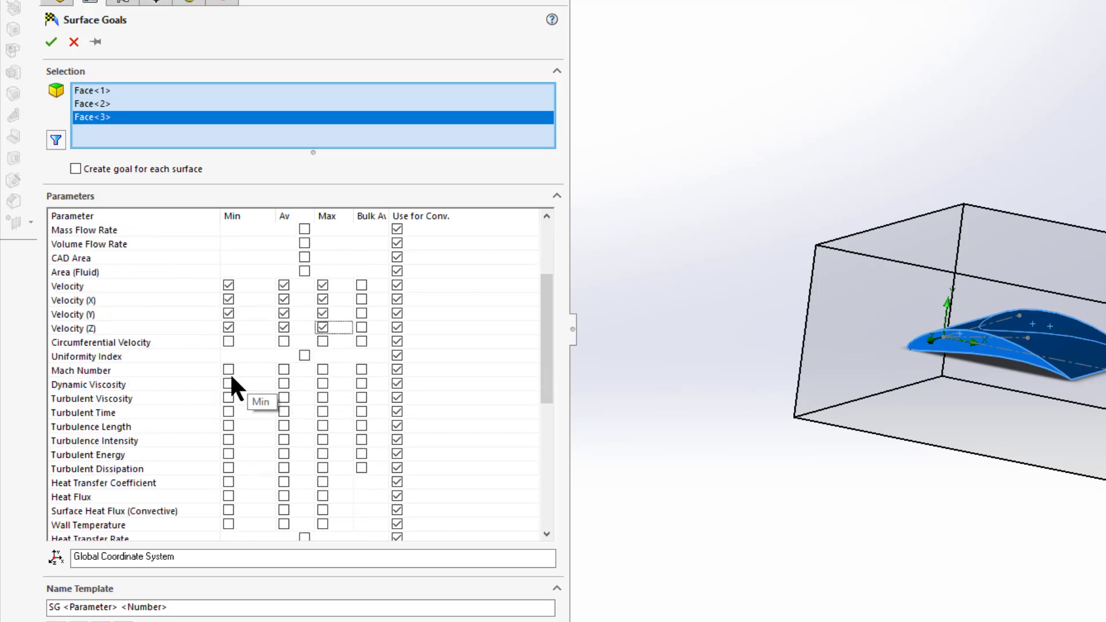
{"action": "left_click", "coordinate": [228, 371]}
{"action": "left_click", "coordinate": [283, 369]}
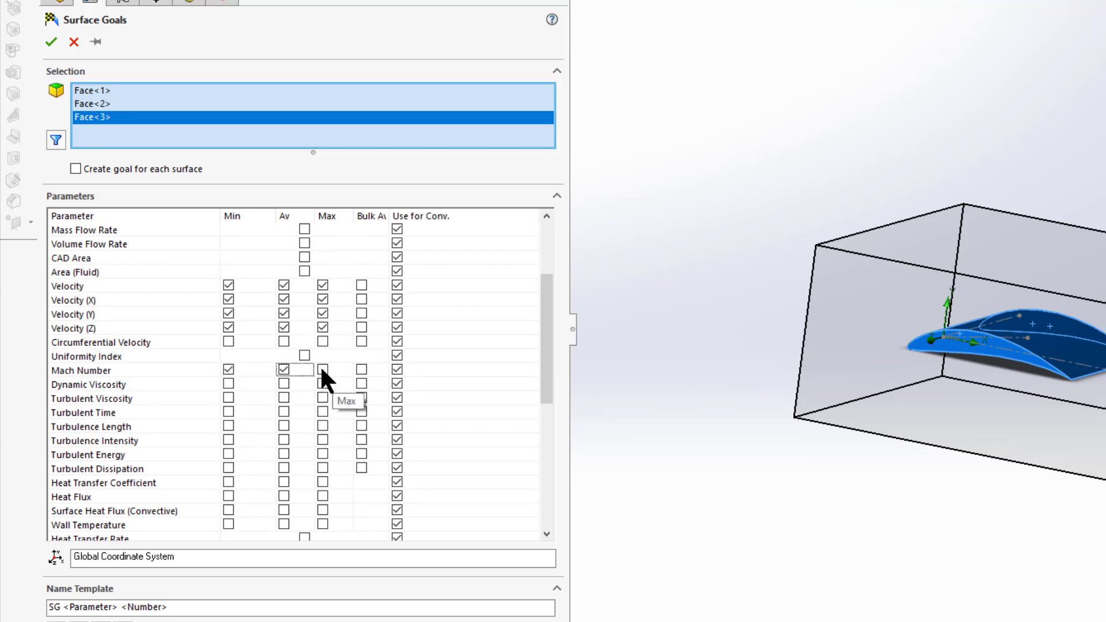
{"action": "left_click", "coordinate": [323, 370]}
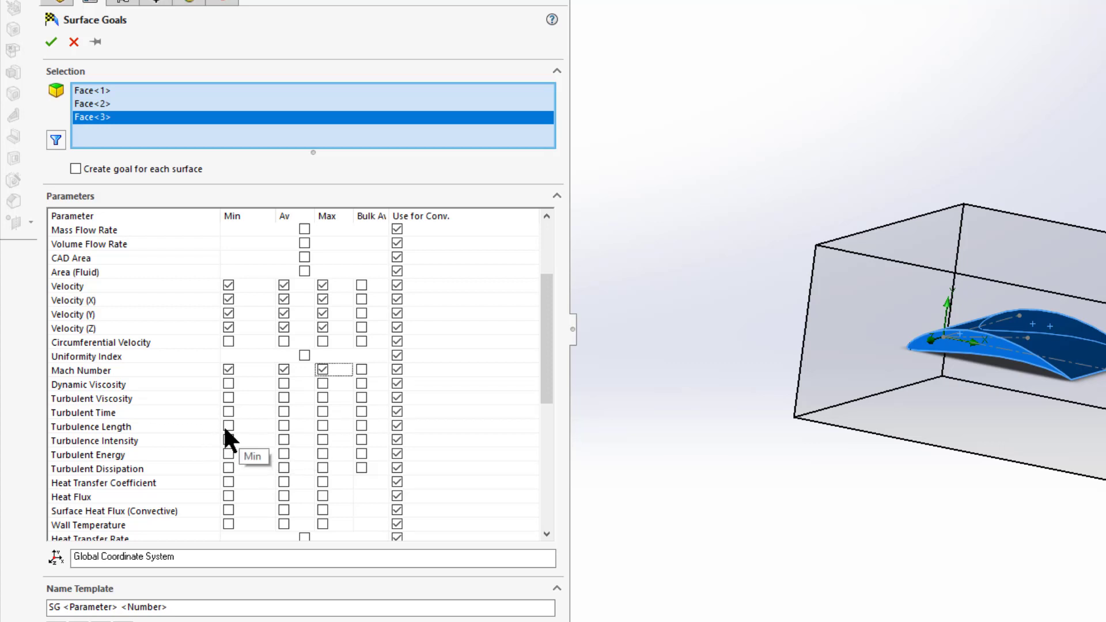
- Look through the whole goal parameter list, including turbulence, heat, force and torque, and review the enabled parameters
{"action": "scroll", "coordinate": [228, 437], "scroll_direction": "down", "scroll_amount": 2}
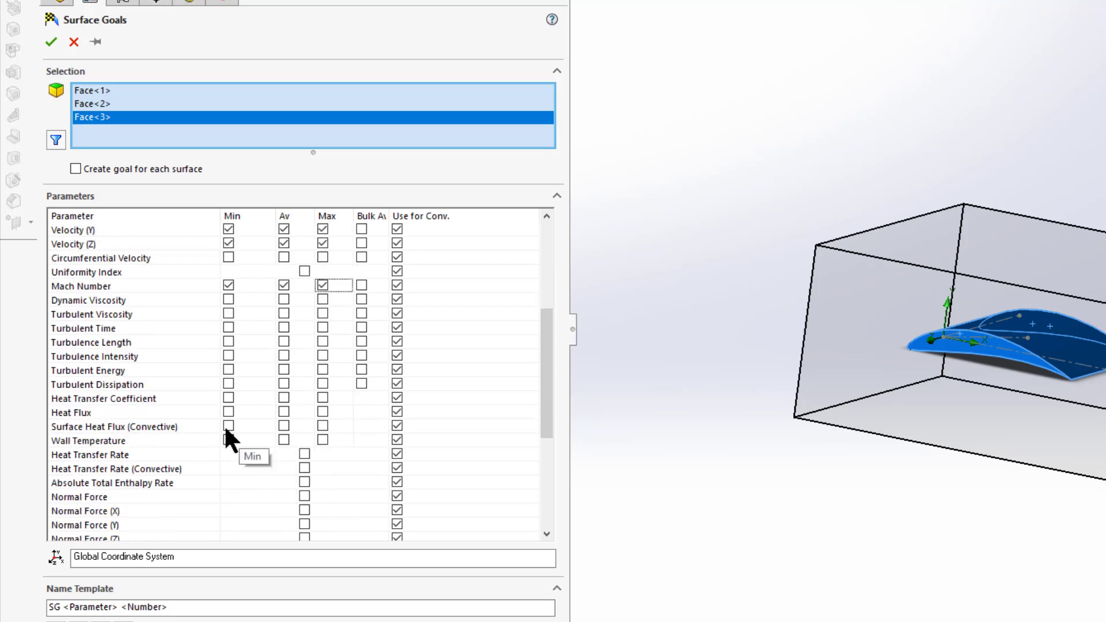
{"action": "scroll", "coordinate": [225, 429], "scroll_direction": "down", "scroll_amount": 4}
{"action": "scroll", "coordinate": [227, 429], "scroll_direction": "down", "scroll_amount": 1}
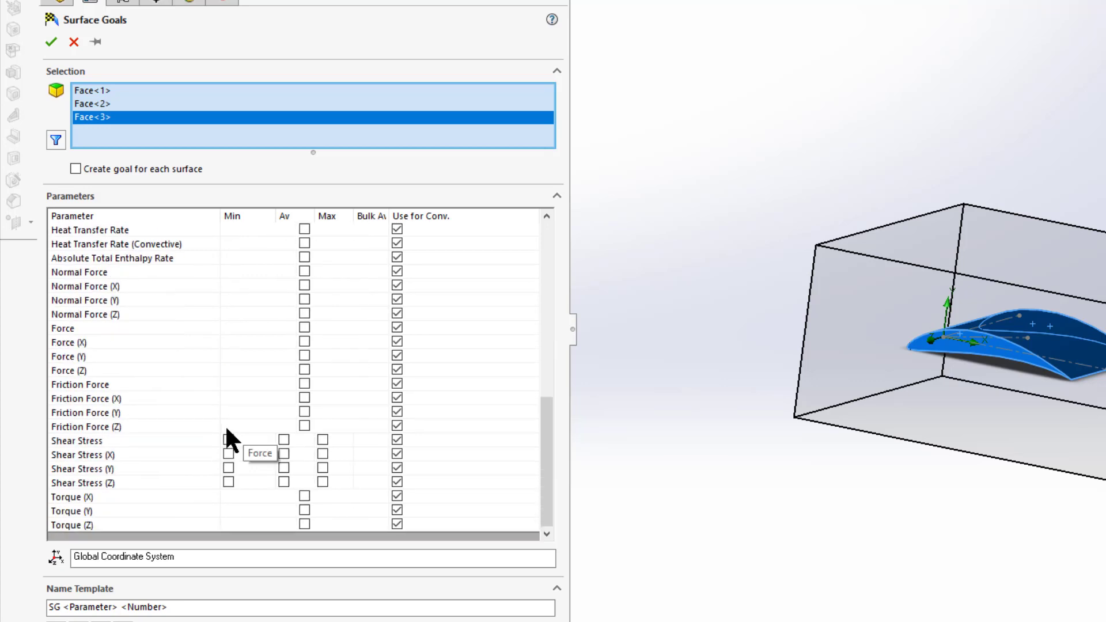
{"action": "scroll", "coordinate": [226, 429], "scroll_direction": "up", "scroll_amount": 9}
{"action": "scroll", "coordinate": [227, 429], "scroll_direction": "up", "scroll_amount": 1}
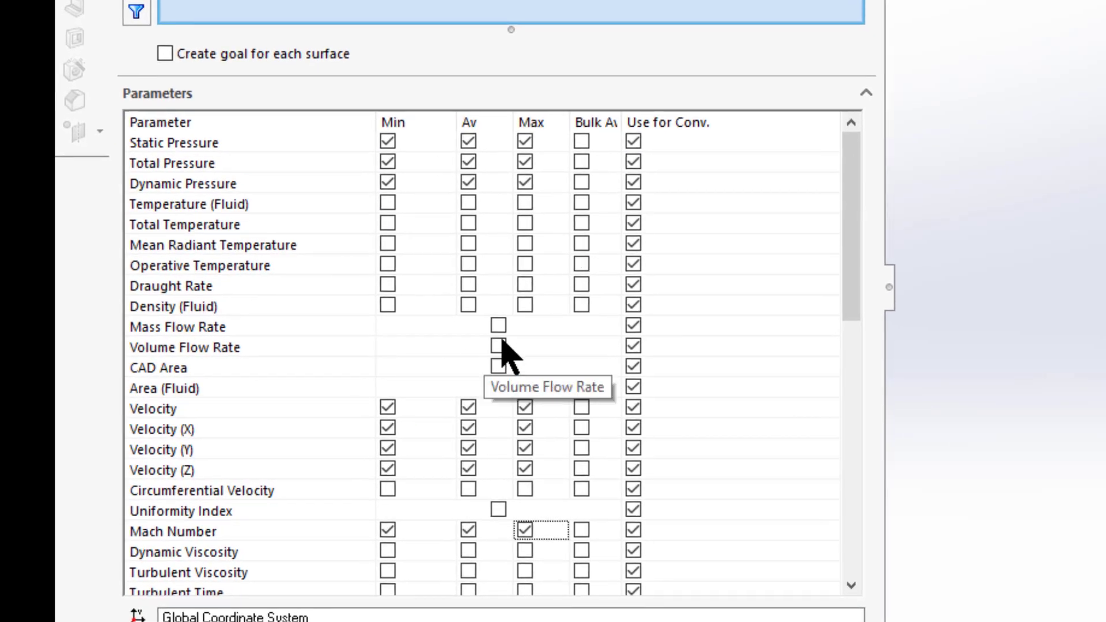
{"action": "scroll", "coordinate": [506, 353], "scroll_direction": "down", "scroll_amount": 1}
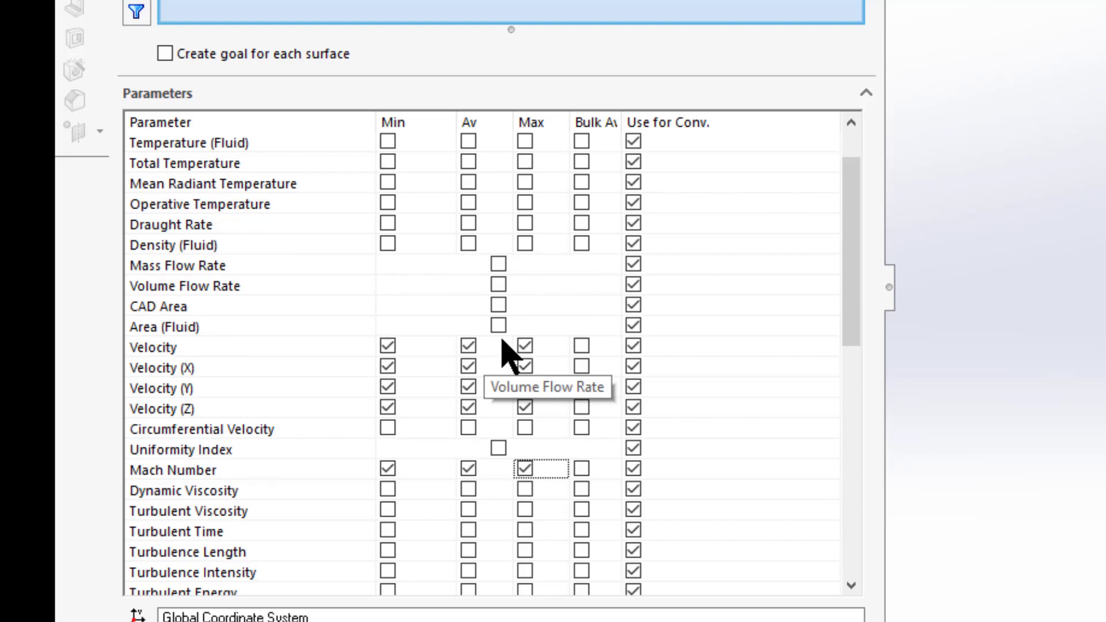
{"action": "scroll", "coordinate": [506, 353], "scroll_direction": "down", "scroll_amount": 1}
{"action": "scroll", "coordinate": [506, 352], "scroll_direction": "down", "scroll_amount": 1}
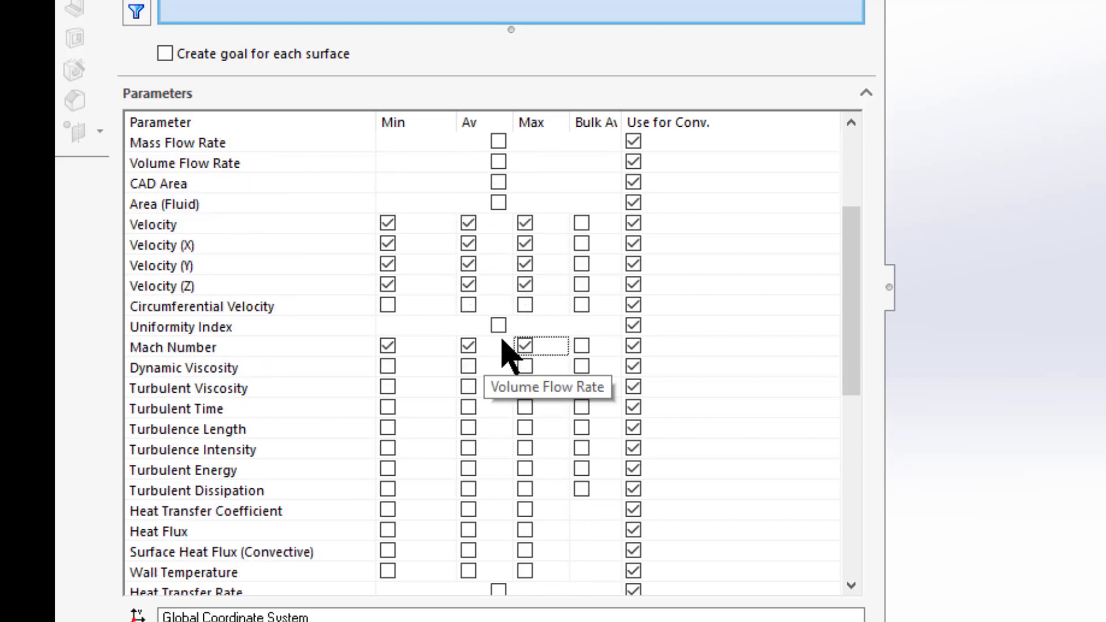
{"action": "scroll", "coordinate": [506, 353], "scroll_direction": "down", "scroll_amount": 1}
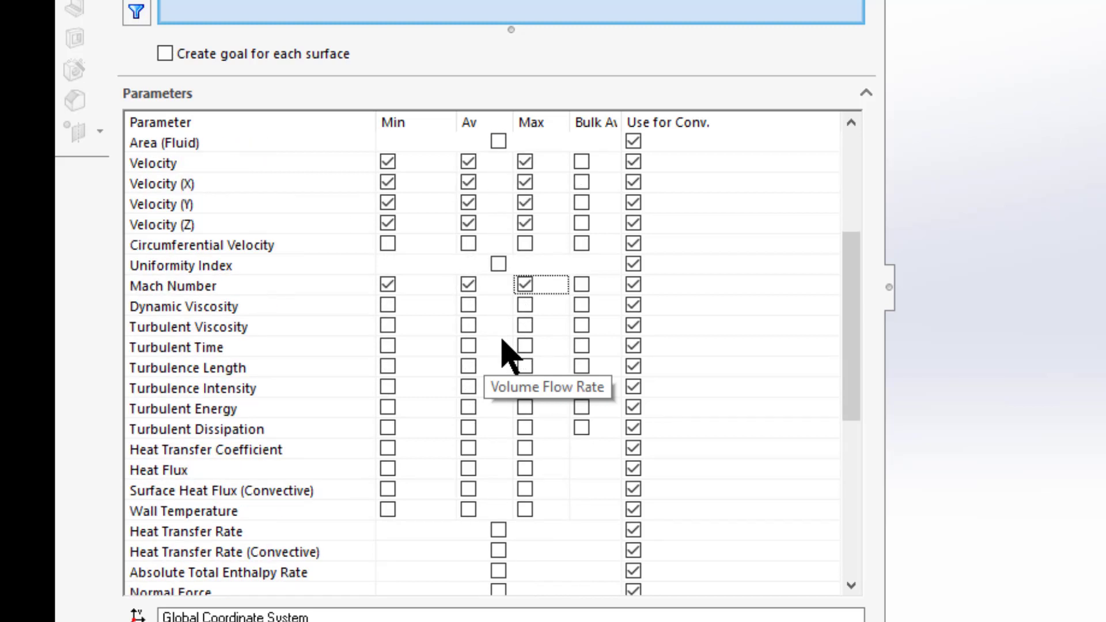
{"action": "scroll", "coordinate": [505, 353], "scroll_direction": "up", "scroll_amount": 3}
{"action": "scroll", "coordinate": [506, 353], "scroll_direction": "up", "scroll_amount": 1}
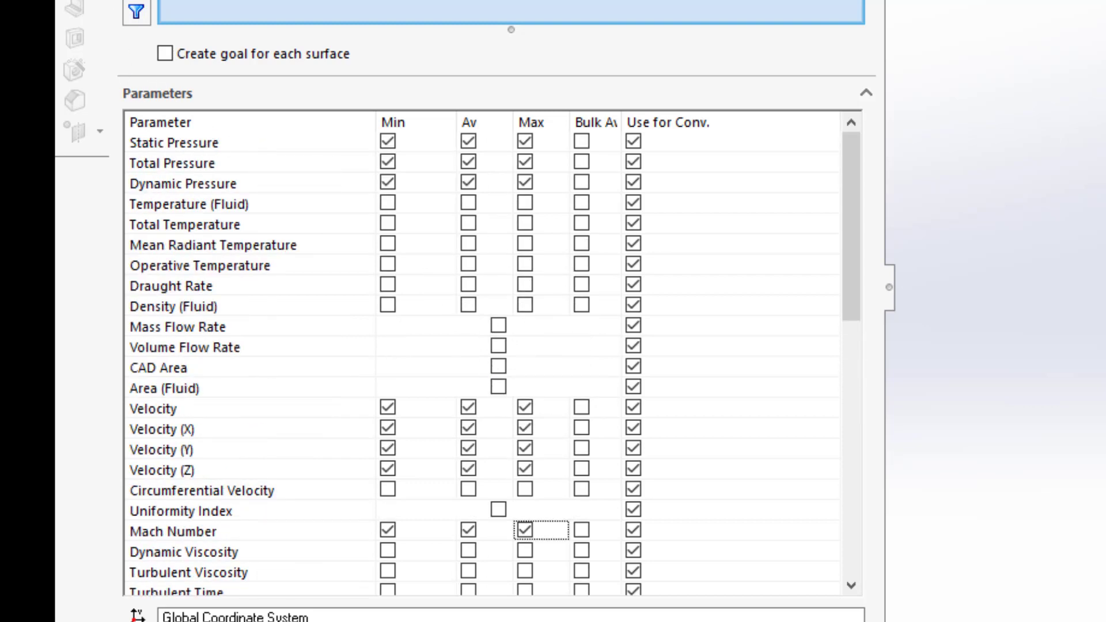
- Accept the surface goals for the wing faces and collapse the Goals branch in the project tree
{"action": "left_click", "coordinate": [134, 1]}
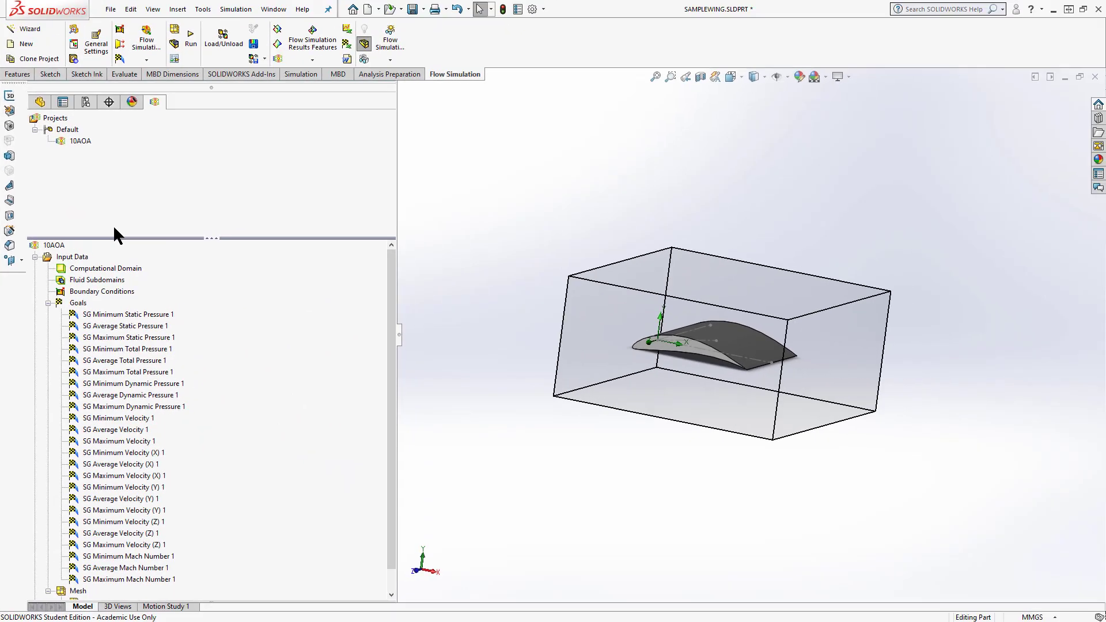
{"action": "left_click", "coordinate": [48, 302]}
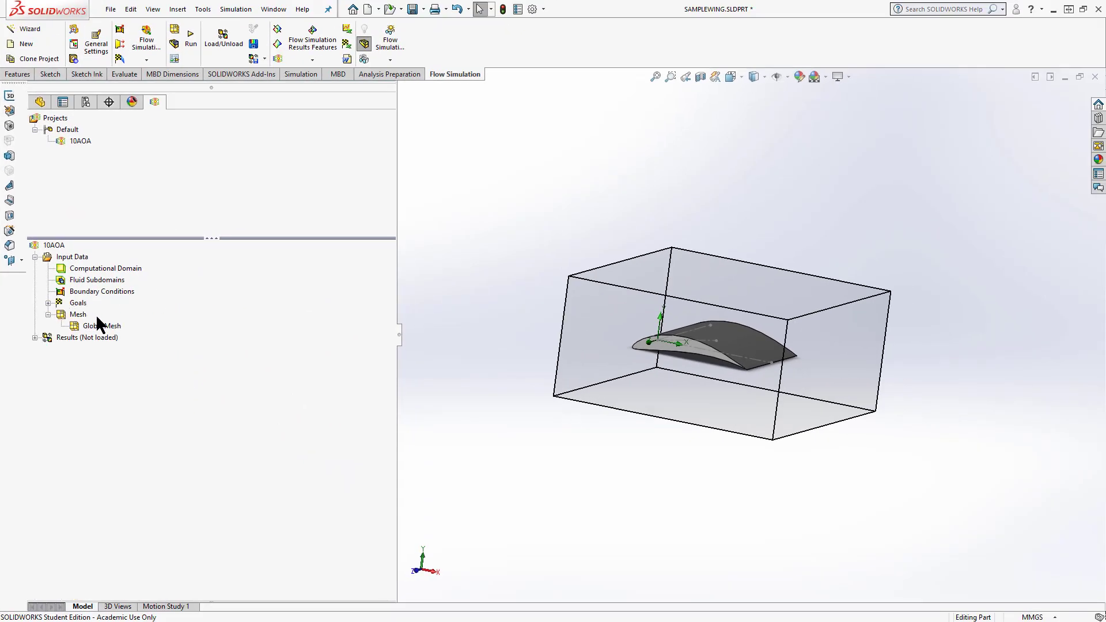
- Inspect the wing section inside its computational domain from several angles and save the part
{"action": "scroll", "coordinate": [697, 357], "scroll_direction": "down", "scroll_amount": 4}
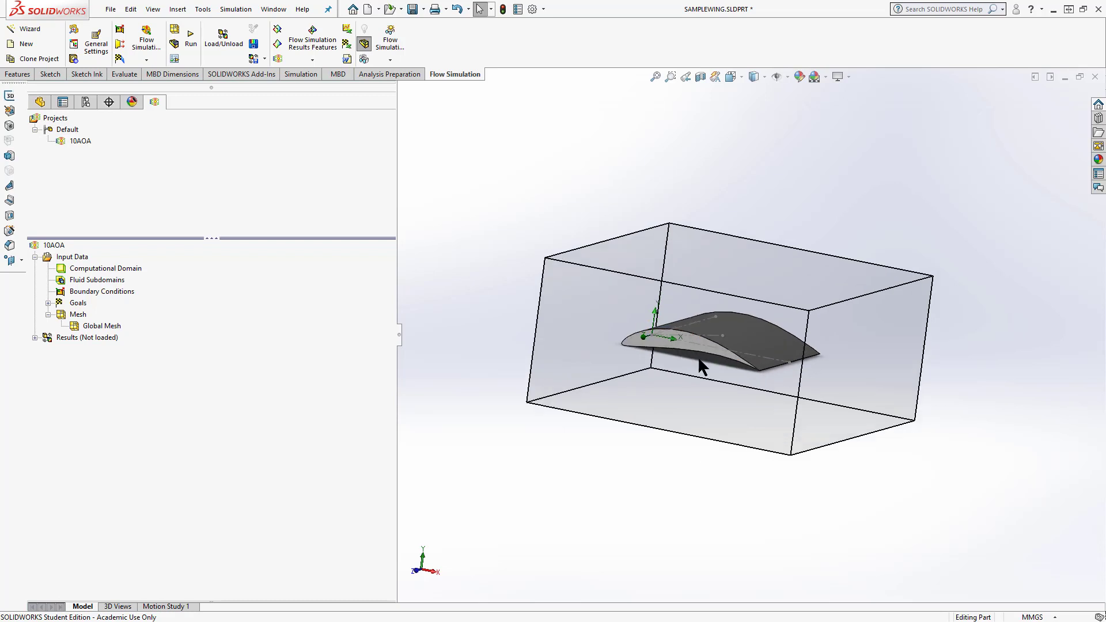
{"action": "scroll", "coordinate": [701, 357], "scroll_direction": "up", "scroll_amount": 1}
{"action": "middle_click_drag", "start_coordinate": [701, 356], "coordinate": [731, 338]}
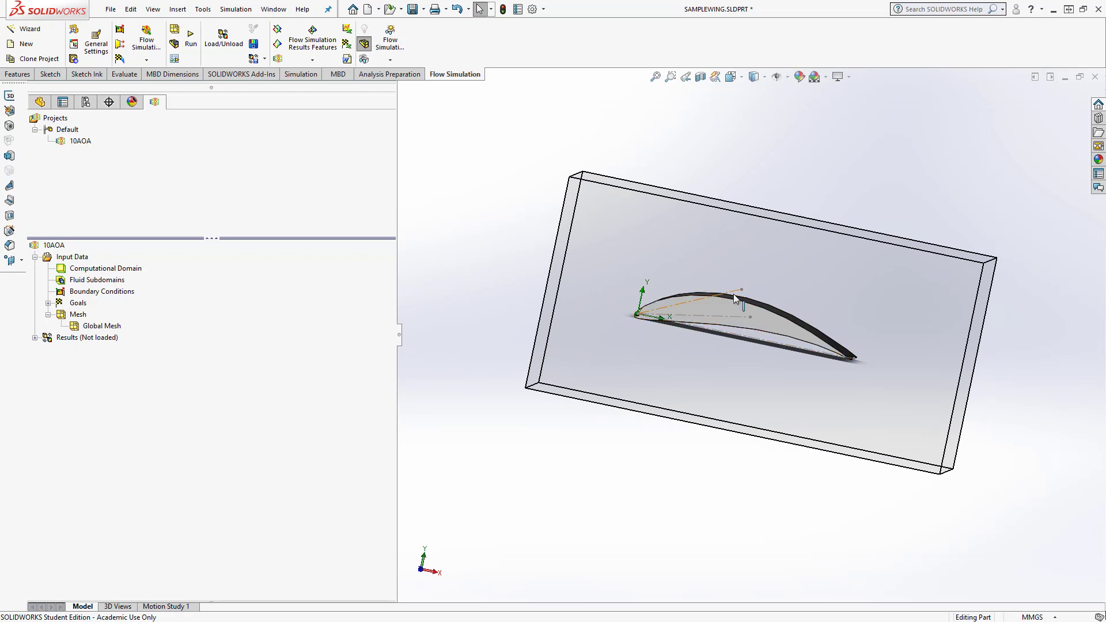
{"action": "key", "text": "ctrl+s"}
{"action": "middle_click_drag", "start_coordinate": [692, 466], "coordinate": [732, 462]}
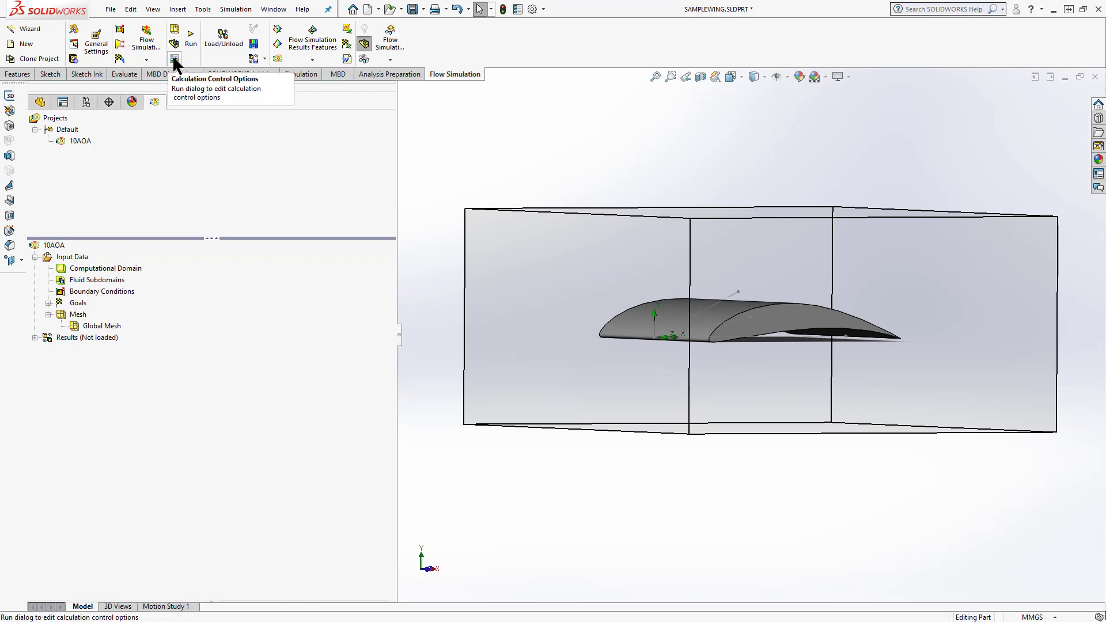
- Run the 10AOA project as a new calculation on this computer, using all cores and loading the results when finished
{"action": "key", "text": "ctrl"}
{"action": "key", "text": "ctrl"}
{"action": "key", "text": "ctrl"}
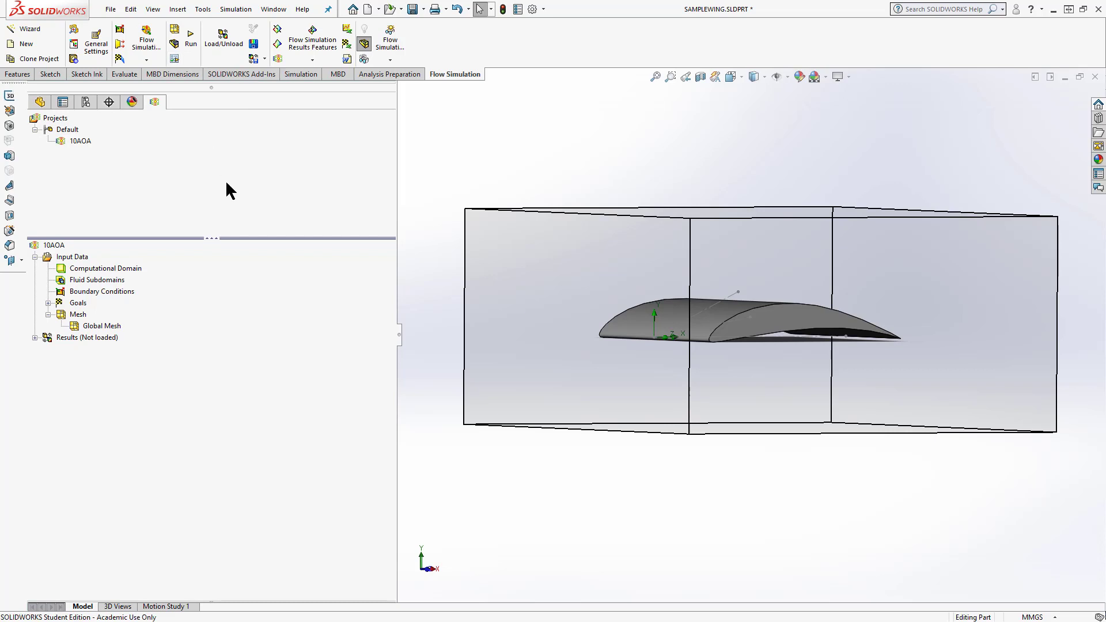
{"action": "left_click", "coordinate": [189, 43]}
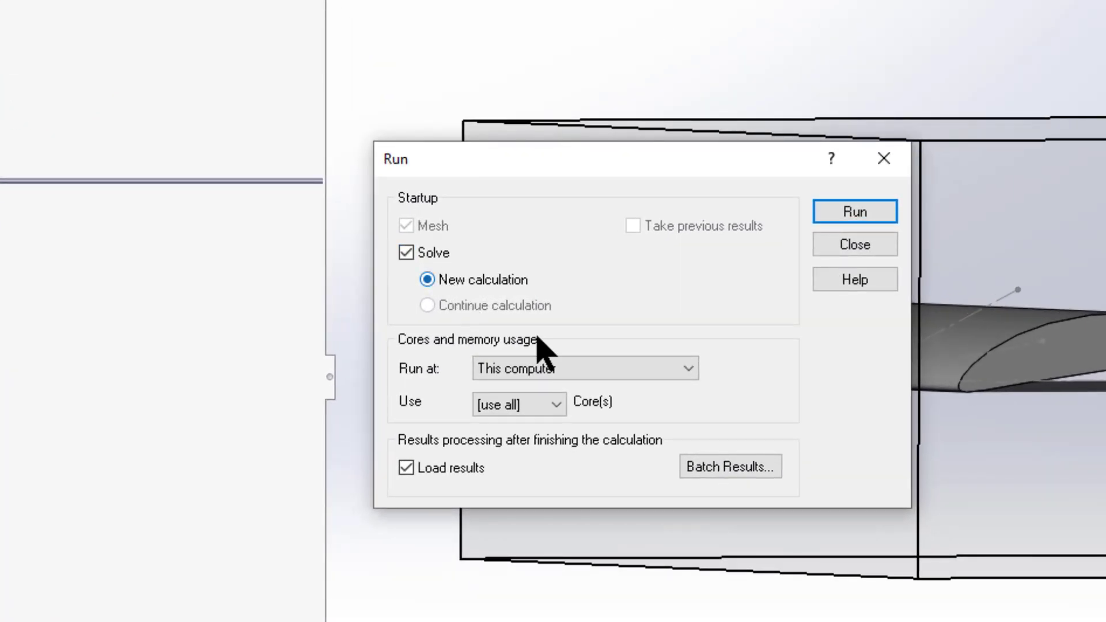
{"action": "left_click", "coordinate": [856, 213]}
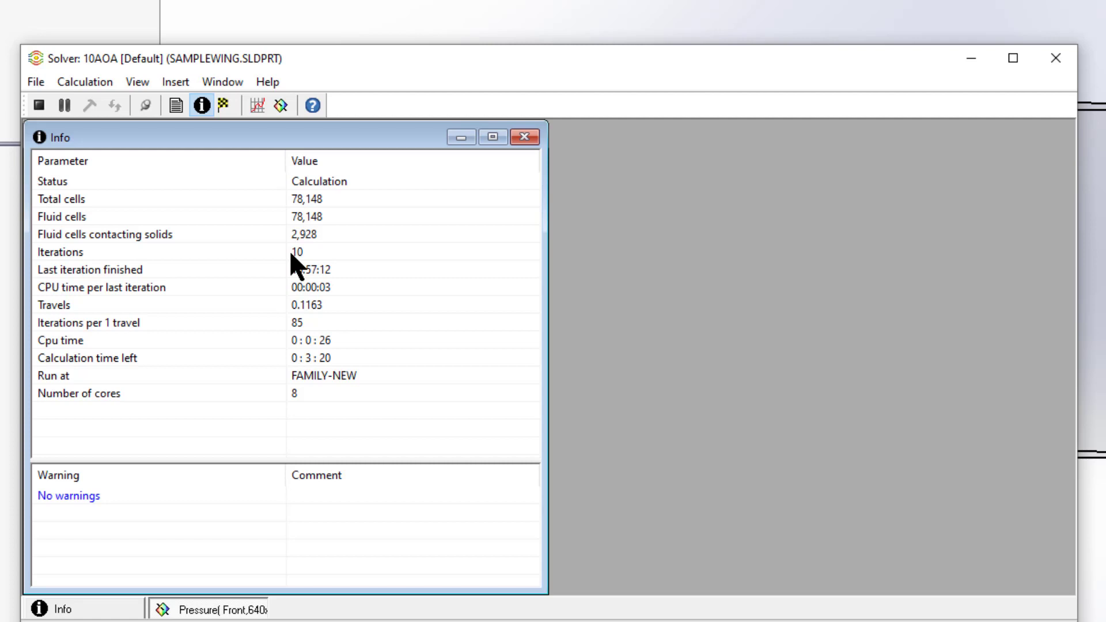
- Create a solver preview of Pressure contours on the Front plane with automatic min/max, and minimize it after viewing
{"action": "left_click", "coordinate": [282, 105]}
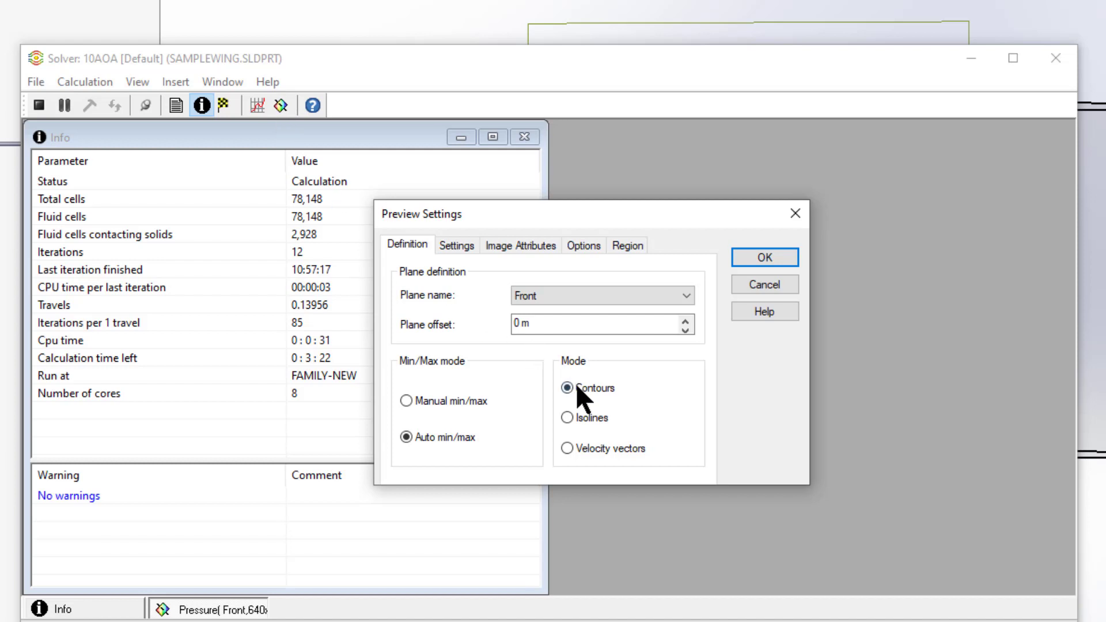
{"action": "left_click", "coordinate": [458, 244]}
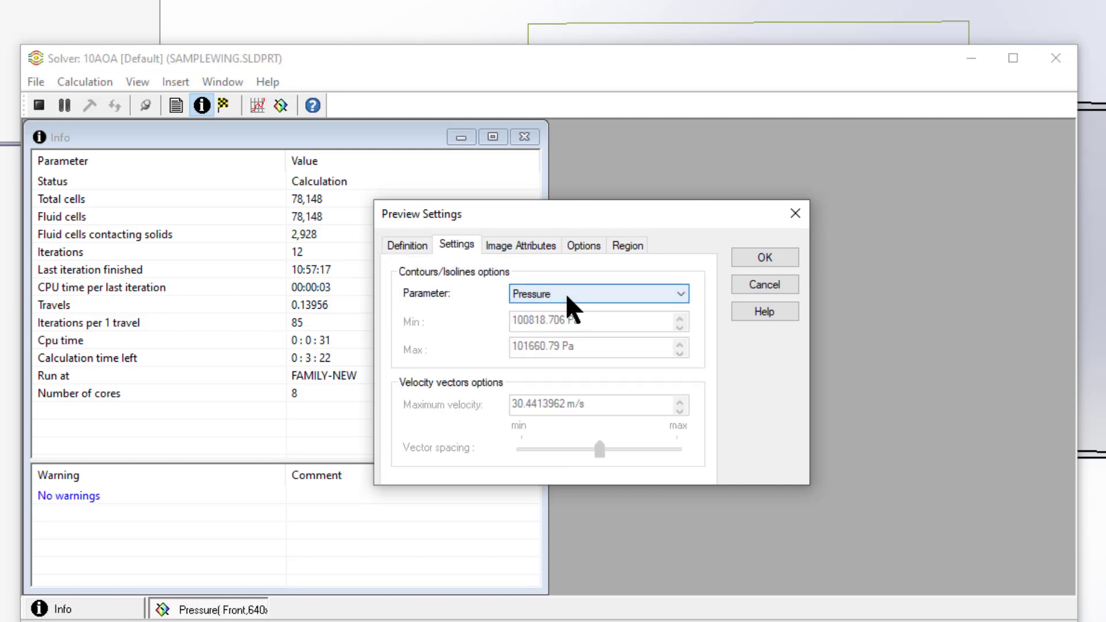
{"action": "left_click", "coordinate": [765, 257]}
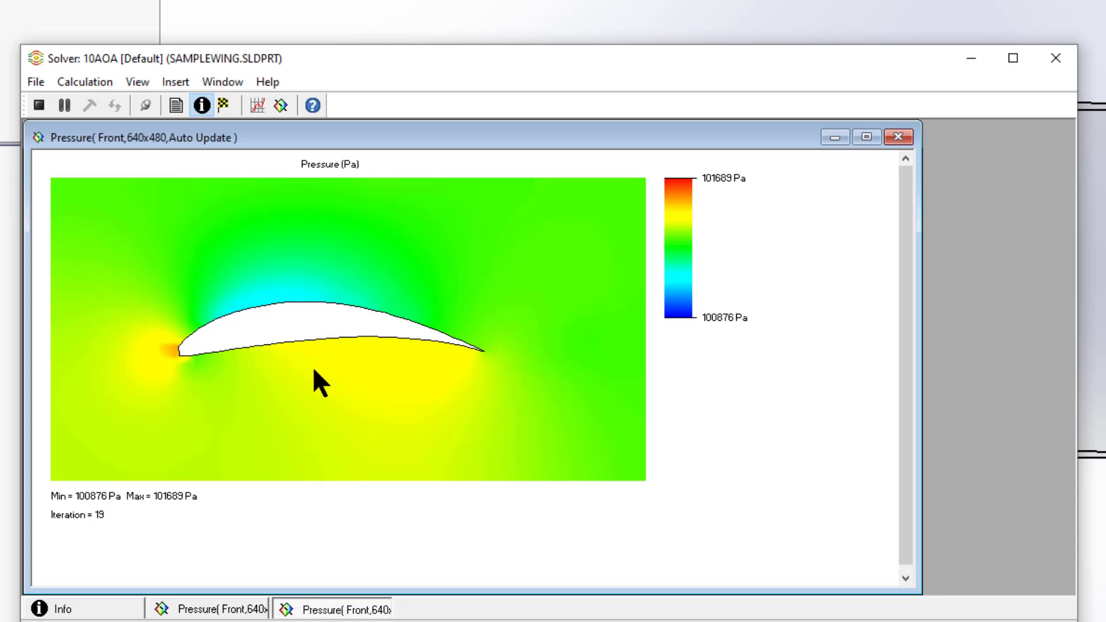
{"action": "left_click", "coordinate": [835, 137]}
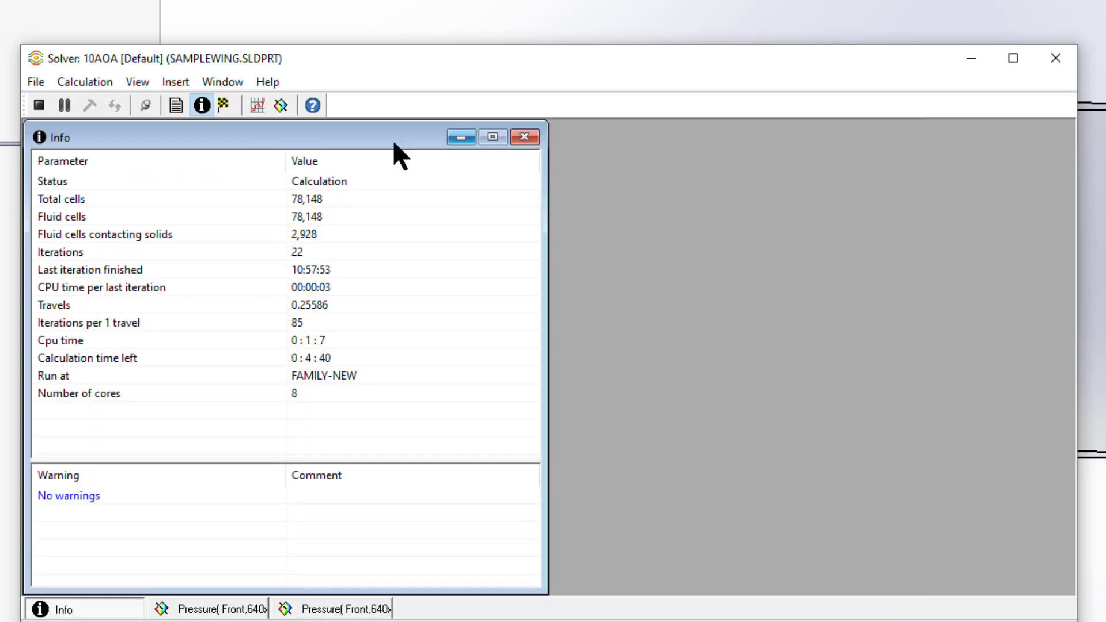
- Create a second solver preview on the Front plane with parameter Velocity in Velocity vectors mode, and minimize it after viewing
{"action": "left_click", "coordinate": [281, 106]}
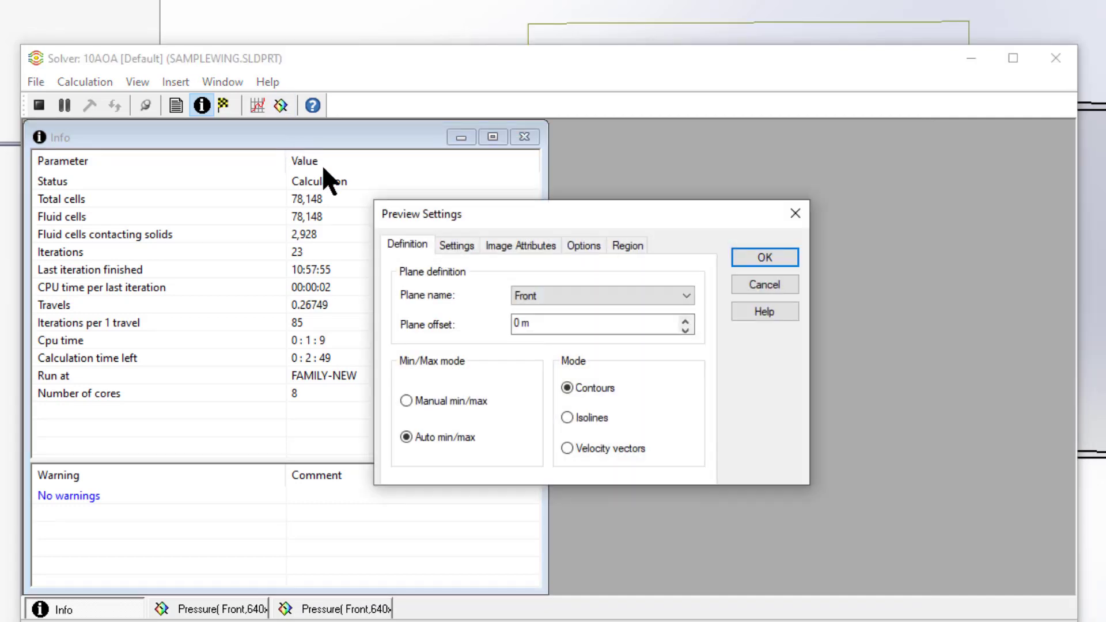
{"action": "left_click", "coordinate": [464, 245]}
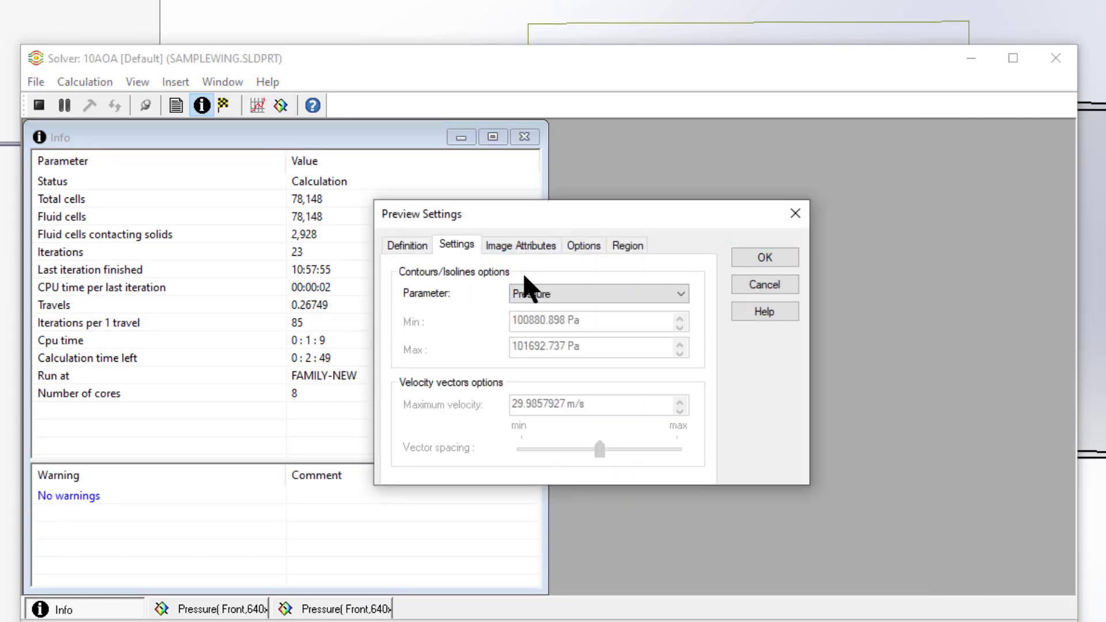
{"action": "left_click", "coordinate": [533, 294]}
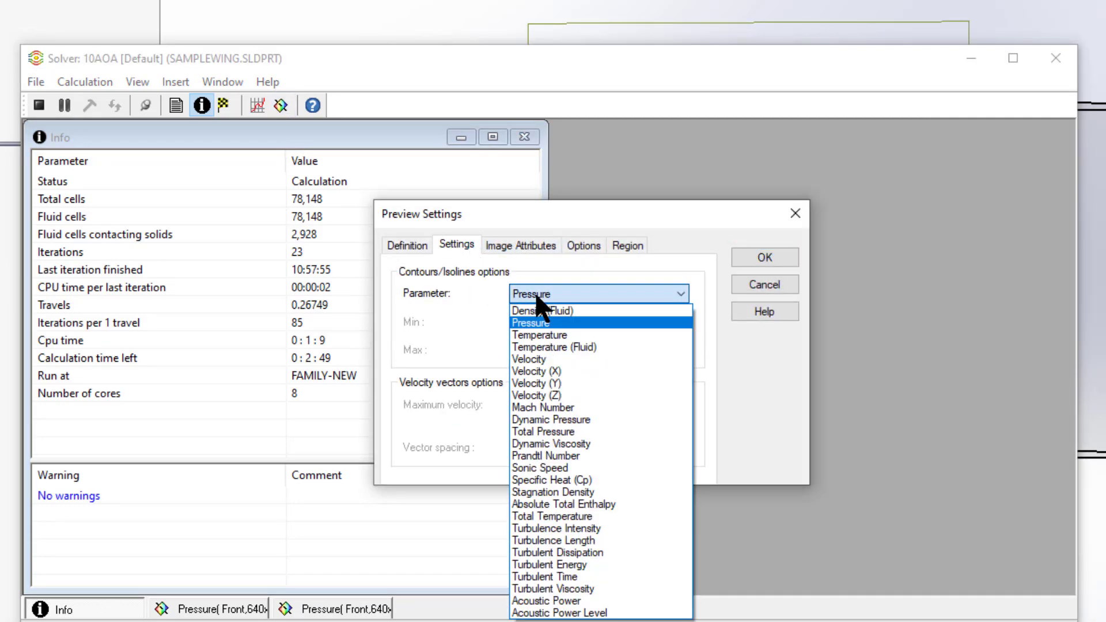
{"action": "left_click", "coordinate": [528, 358]}
{"action": "left_click", "coordinate": [412, 244]}
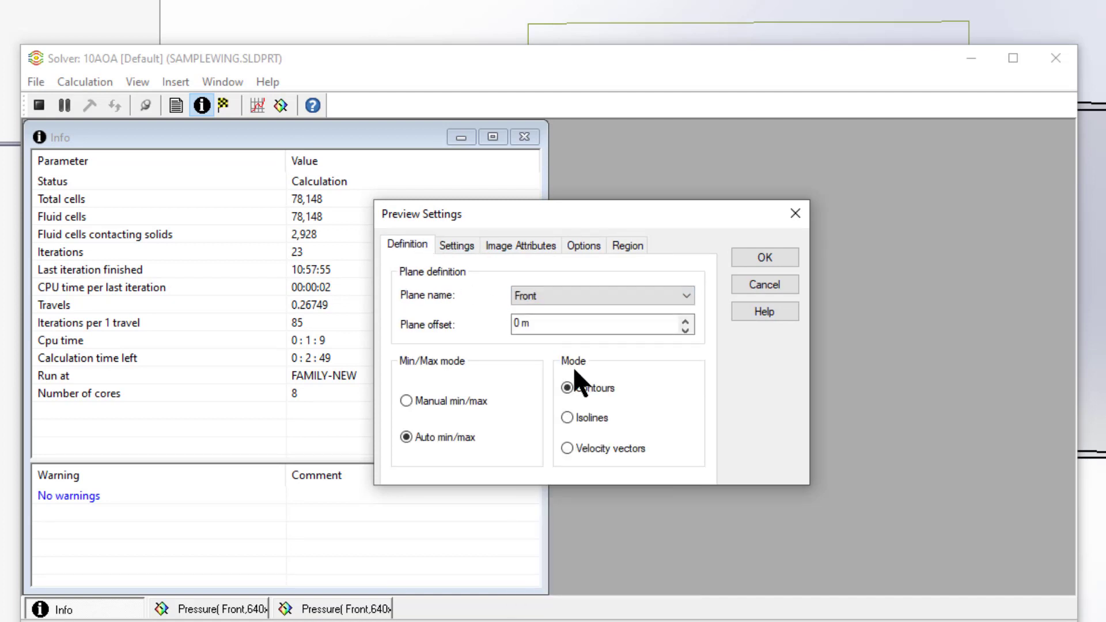
{"action": "left_click", "coordinate": [577, 447]}
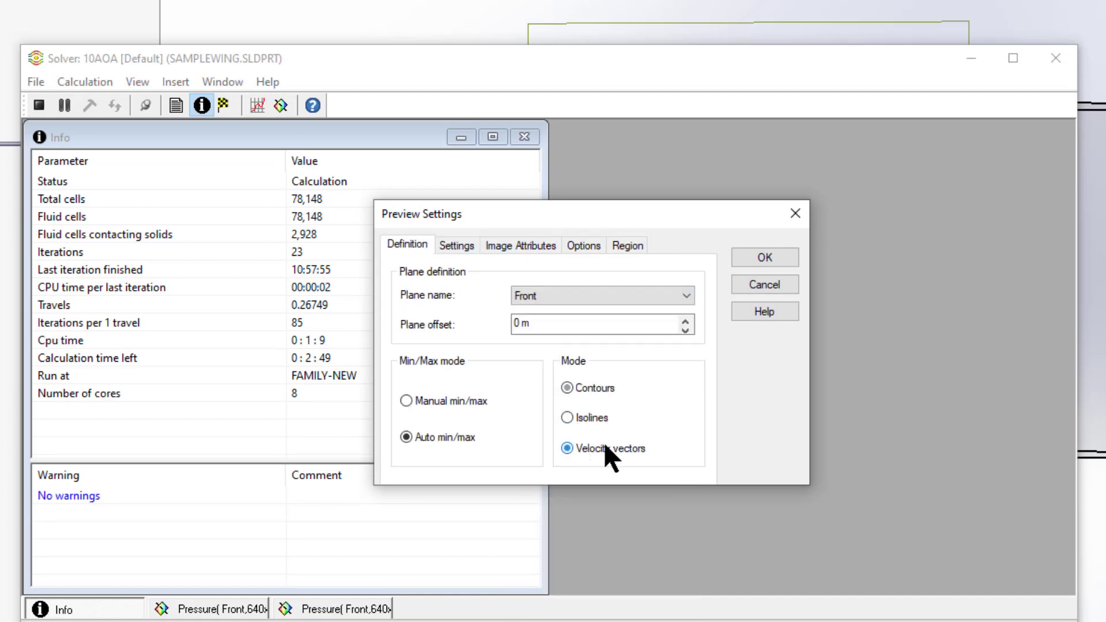
{"action": "left_click", "coordinate": [761, 268]}
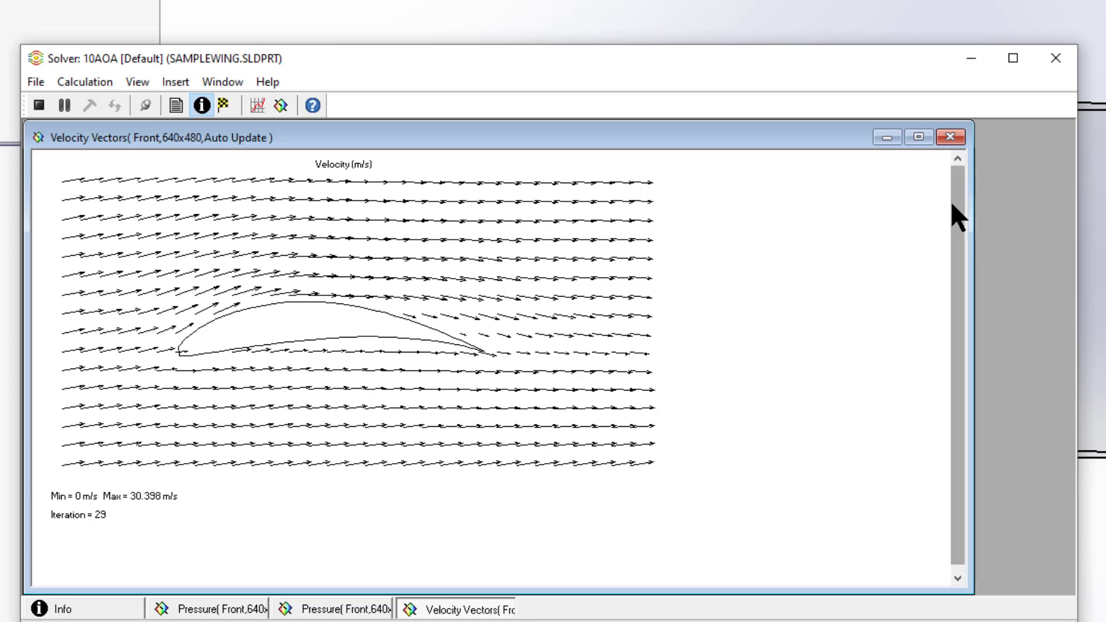
{"action": "left_click", "coordinate": [897, 141]}
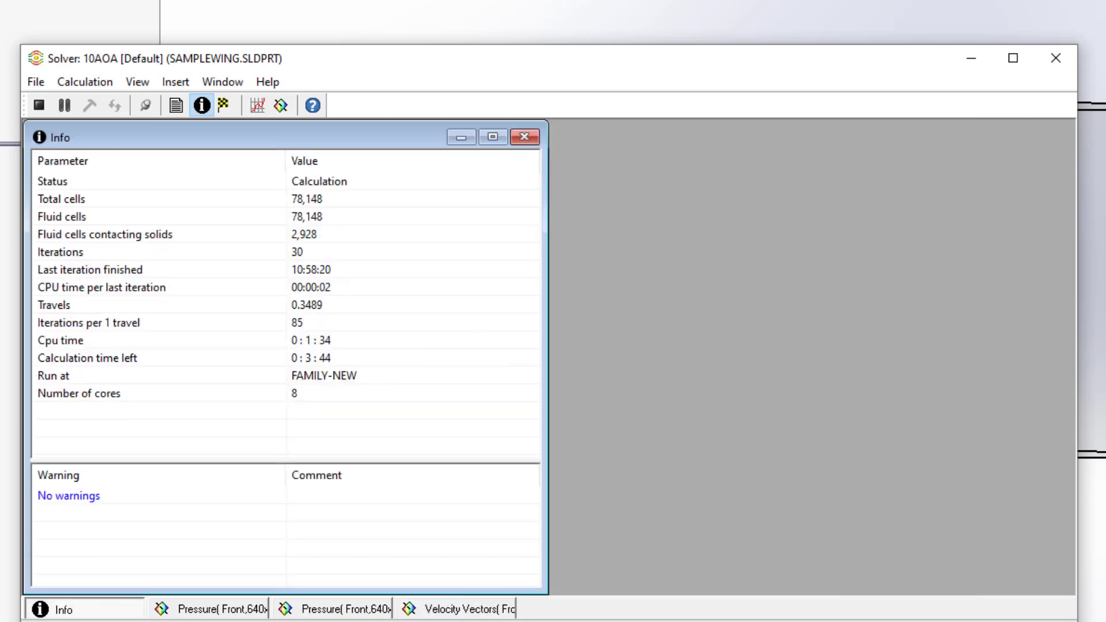